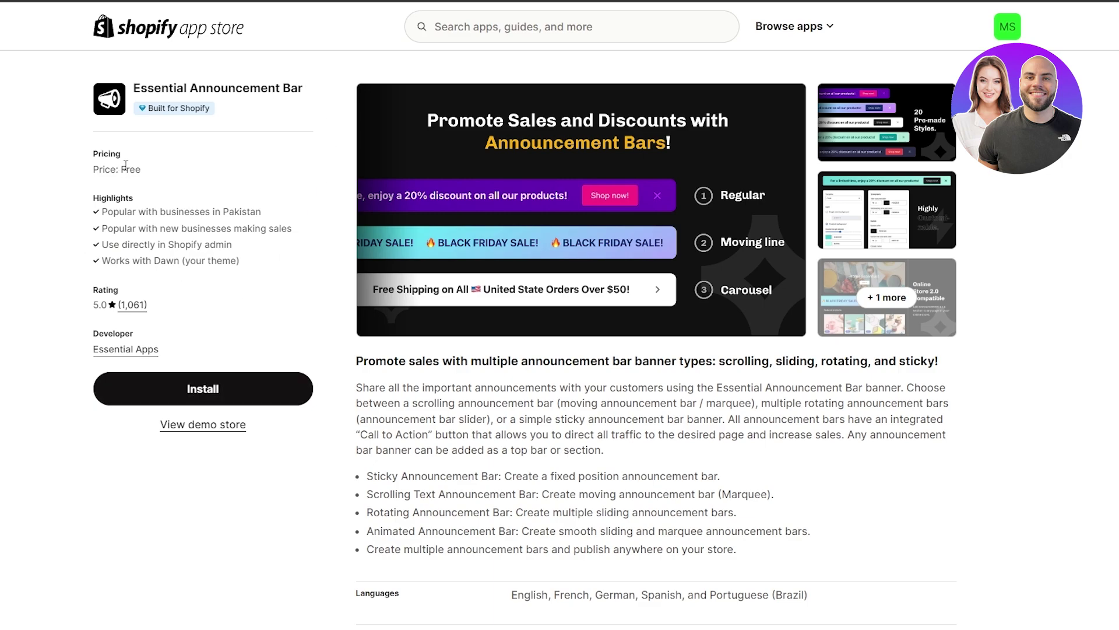
Step: Review the Essential Announcement Bar listing's free pricing, feature list and languages
{"action": "left_click_drag", "start_coordinate": [122, 168], "coordinate": [142, 169]}
{"action": "scroll", "coordinate": [226, 201], "scroll_direction": "down", "scroll_amount": 5}
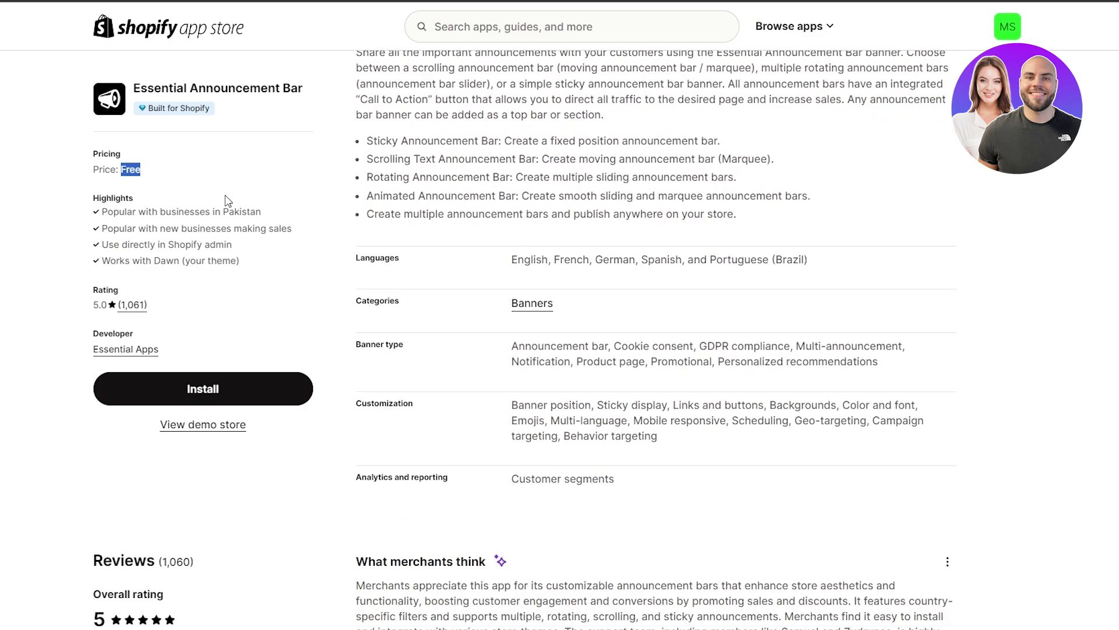
{"action": "scroll", "coordinate": [336, 418], "scroll_direction": "down", "scroll_amount": 5}
{"action": "scroll", "coordinate": [565, 333], "scroll_direction": "up", "scroll_amount": 10}
{"action": "scroll", "coordinate": [443, 457], "scroll_direction": "up", "scroll_amount": 5}
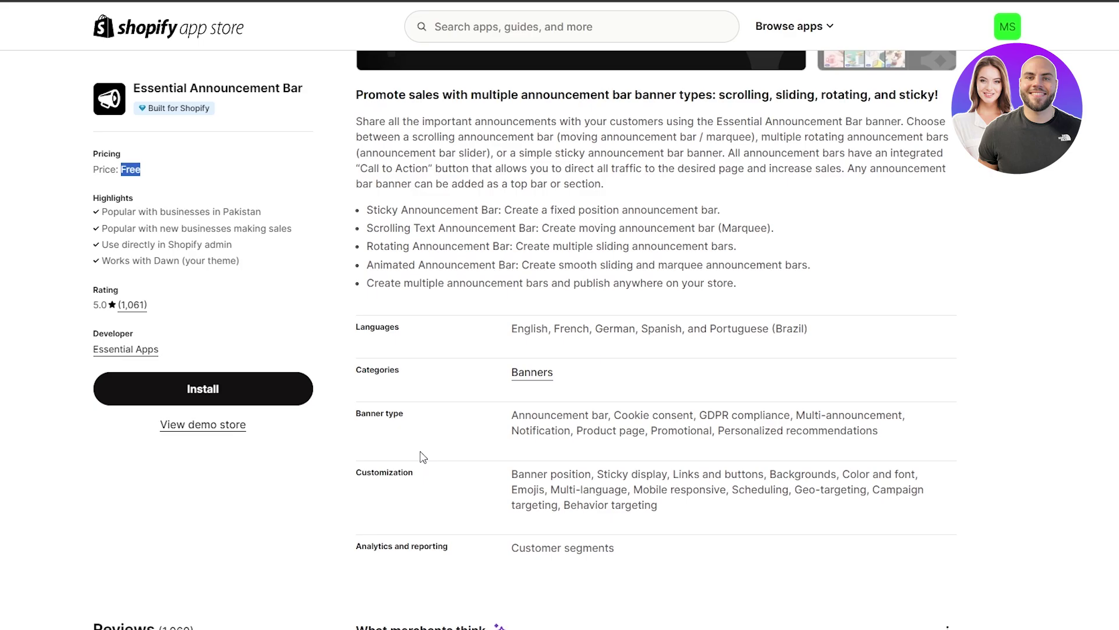
Step: Install Essential Announcement Bar and approve its data access permissions
{"action": "left_click", "coordinate": [258, 405]}
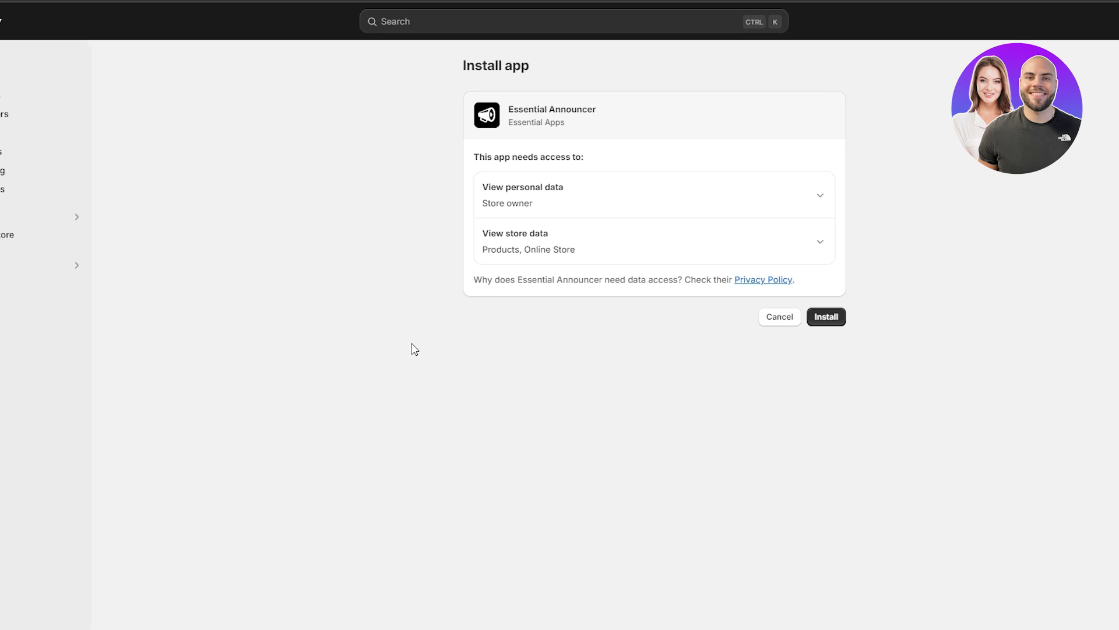
{"action": "left_click", "coordinate": [822, 322]}
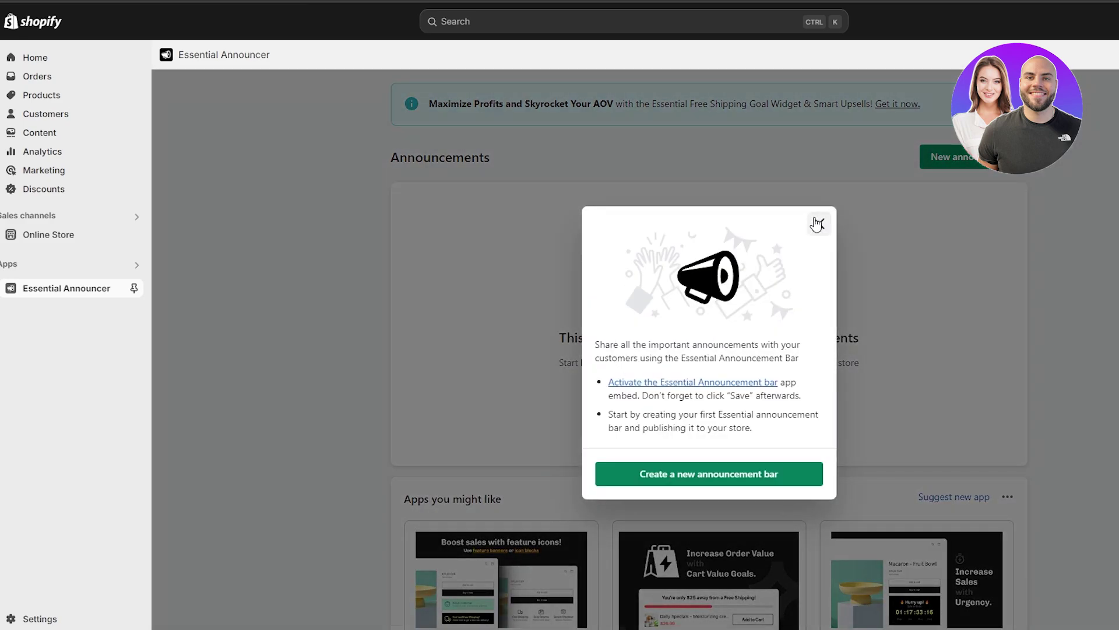
Step: Dismiss the welcome pop-up and start a new announcement from the empty Announcements page
{"action": "left_click", "coordinate": [817, 223]}
{"action": "scroll", "coordinate": [457, 405], "scroll_direction": "down", "scroll_amount": 5}
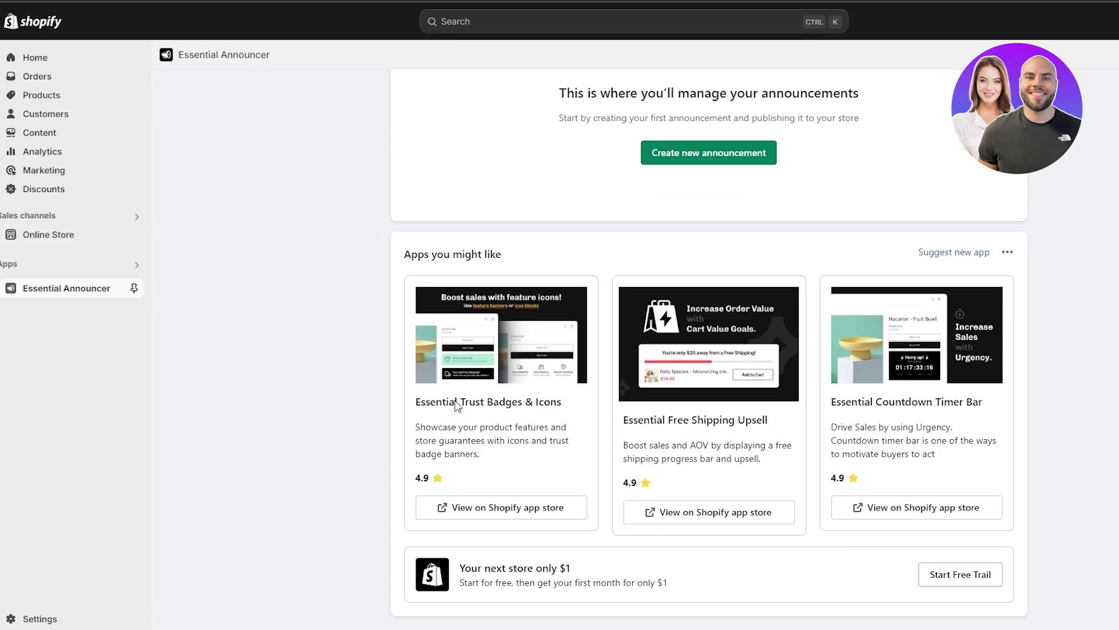
{"action": "scroll", "coordinate": [642, 274], "scroll_direction": "up", "scroll_amount": 4}
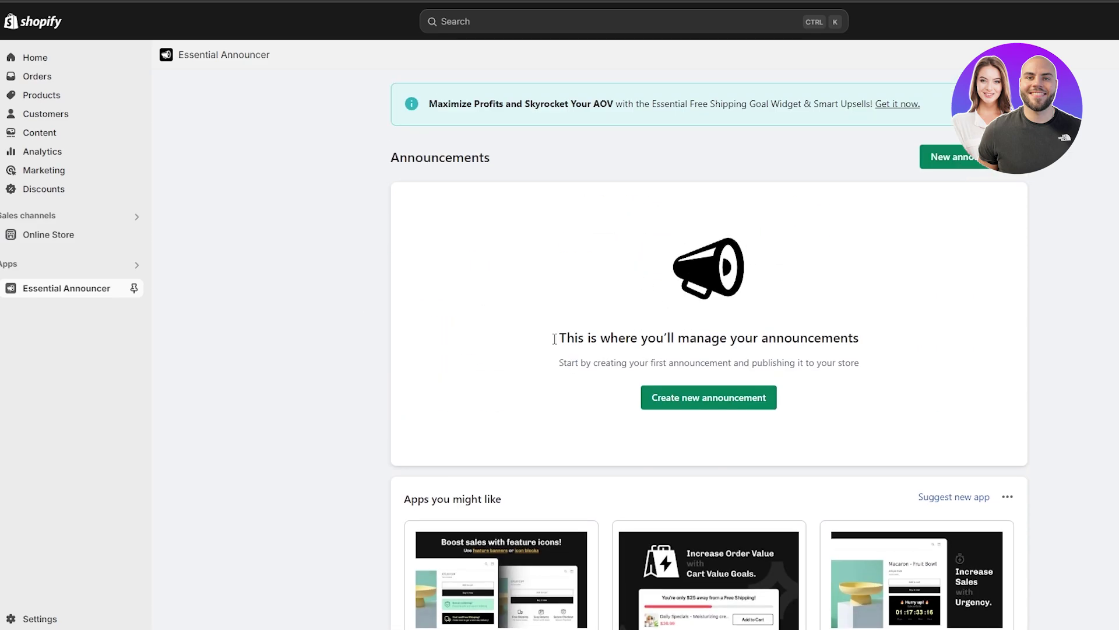
{"action": "left_click_drag", "start_coordinate": [555, 338], "coordinate": [1075, 431]}
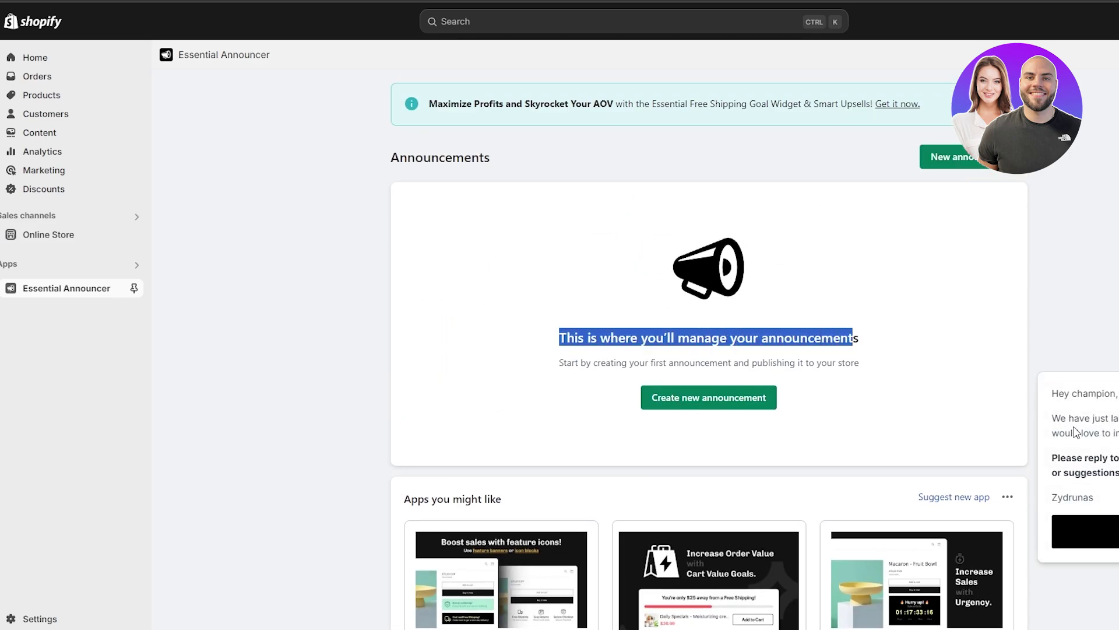
{"action": "left_click", "coordinate": [714, 401]}
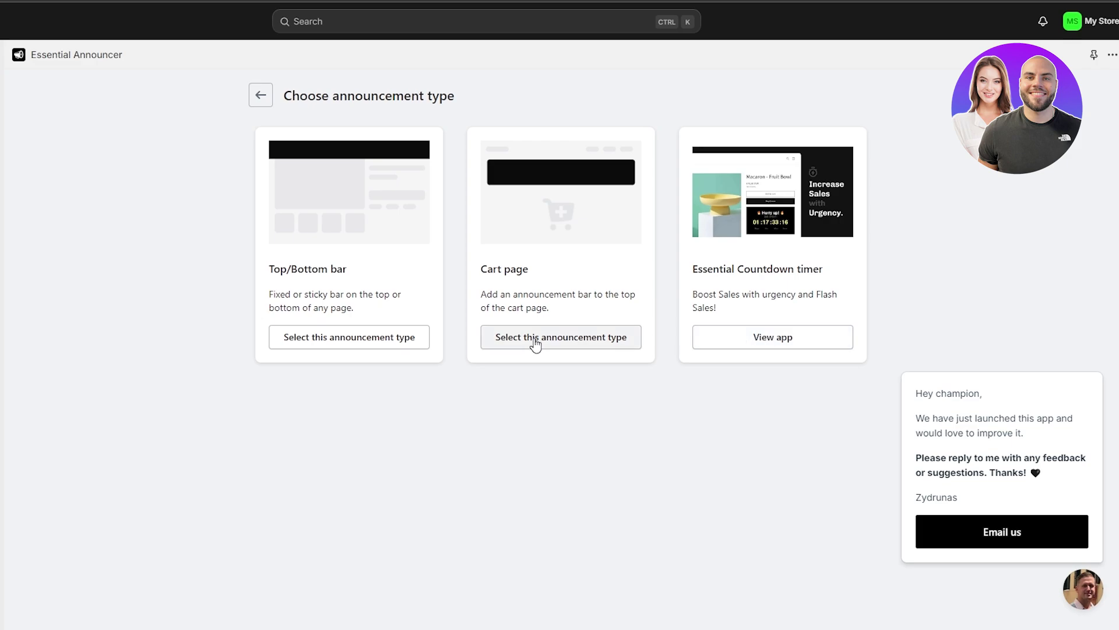
Step: Pick the Top/Bottom bar type, preview rotating announcements, then settle on Running line
{"action": "left_click", "coordinate": [355, 349]}
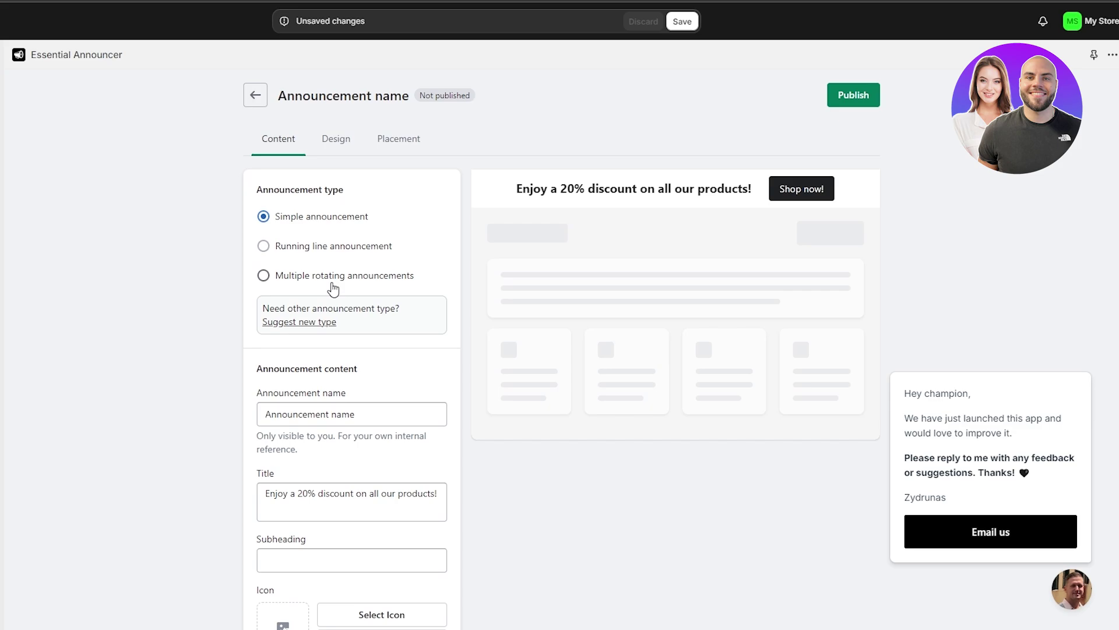
{"action": "left_click", "coordinate": [301, 247]}
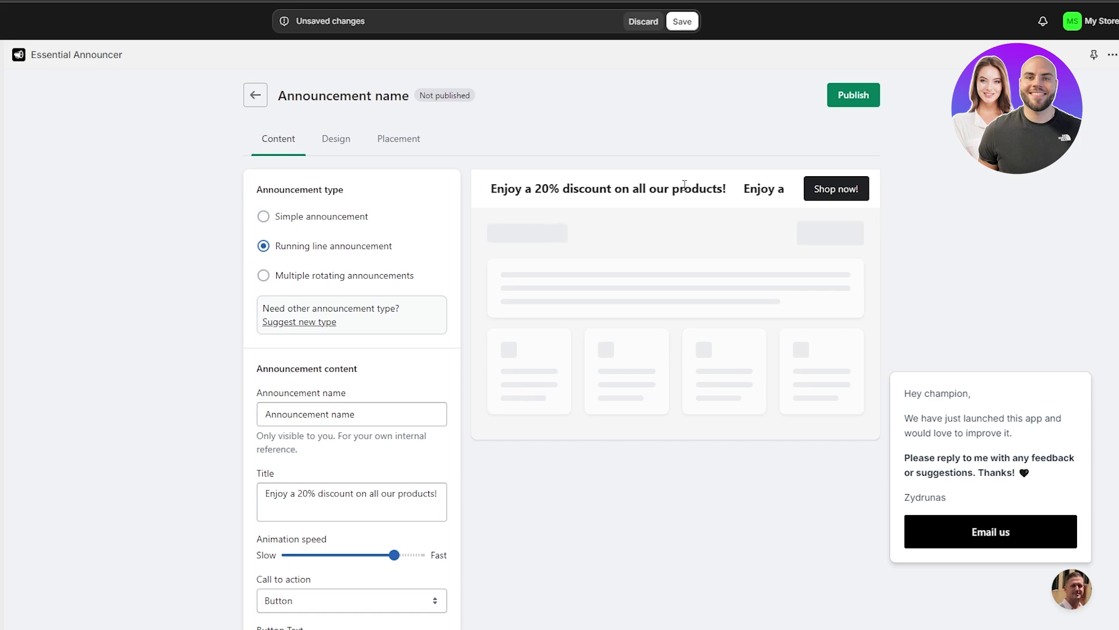
{"action": "left_click", "coordinate": [367, 284]}
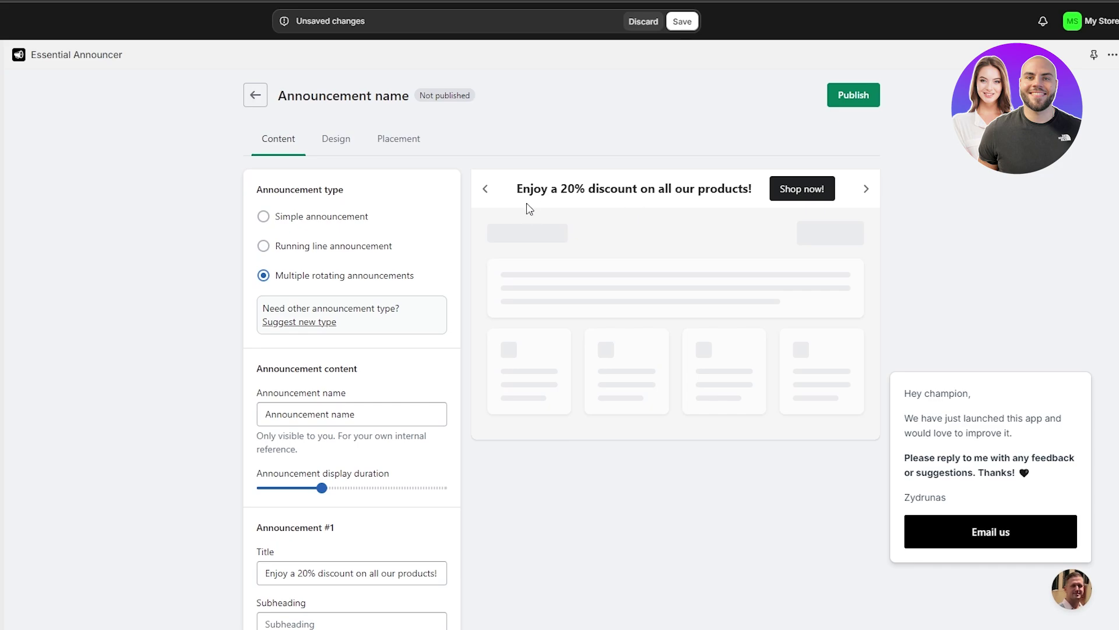
{"action": "left_click", "coordinate": [485, 191]}
{"action": "left_click", "coordinate": [485, 192]}
{"action": "left_click", "coordinate": [308, 244]}
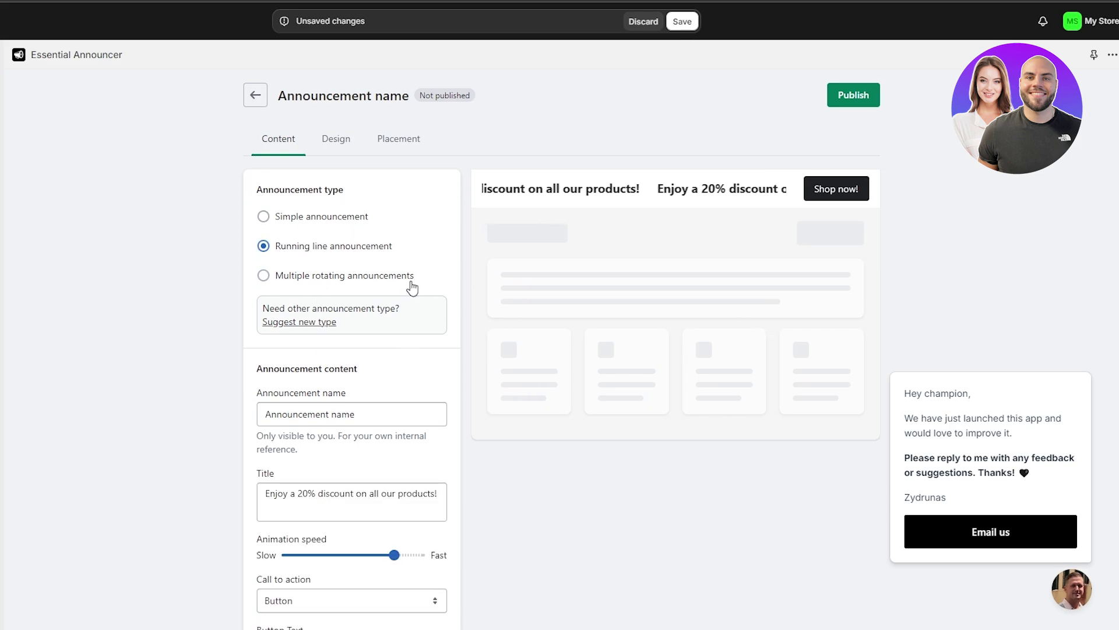
{"action": "scroll", "coordinate": [610, 270], "scroll_direction": "down", "scroll_amount": 3}
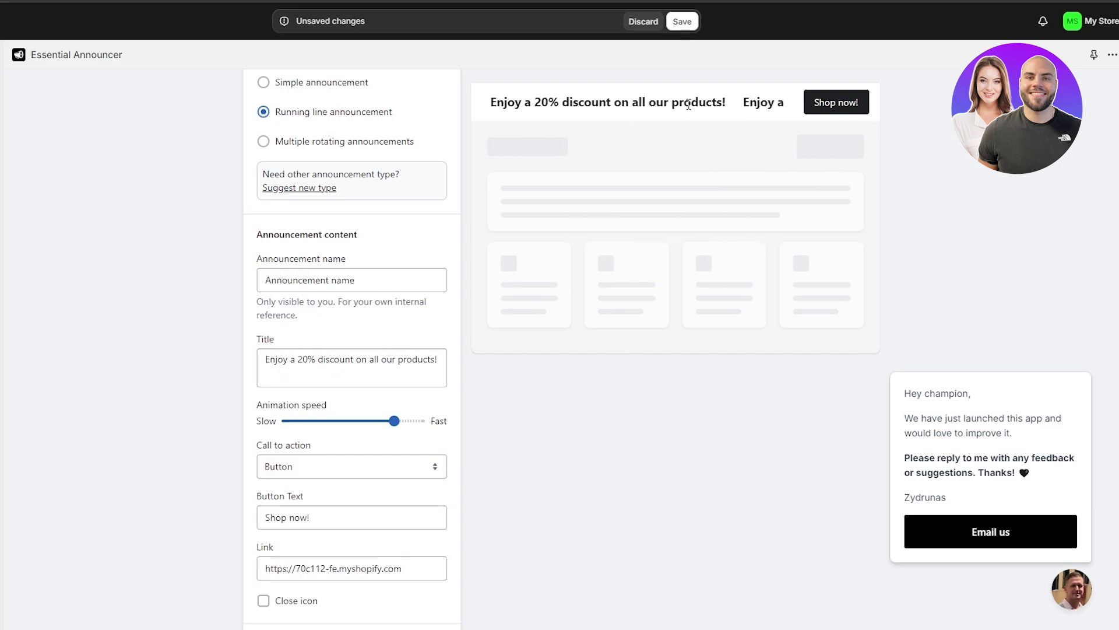
Step: Set the running line's Animation speed slider to the middle
{"action": "scroll", "coordinate": [361, 387], "scroll_direction": "down", "scroll_amount": 2}
{"action": "scroll", "coordinate": [353, 455], "scroll_direction": "up", "scroll_amount": 3}
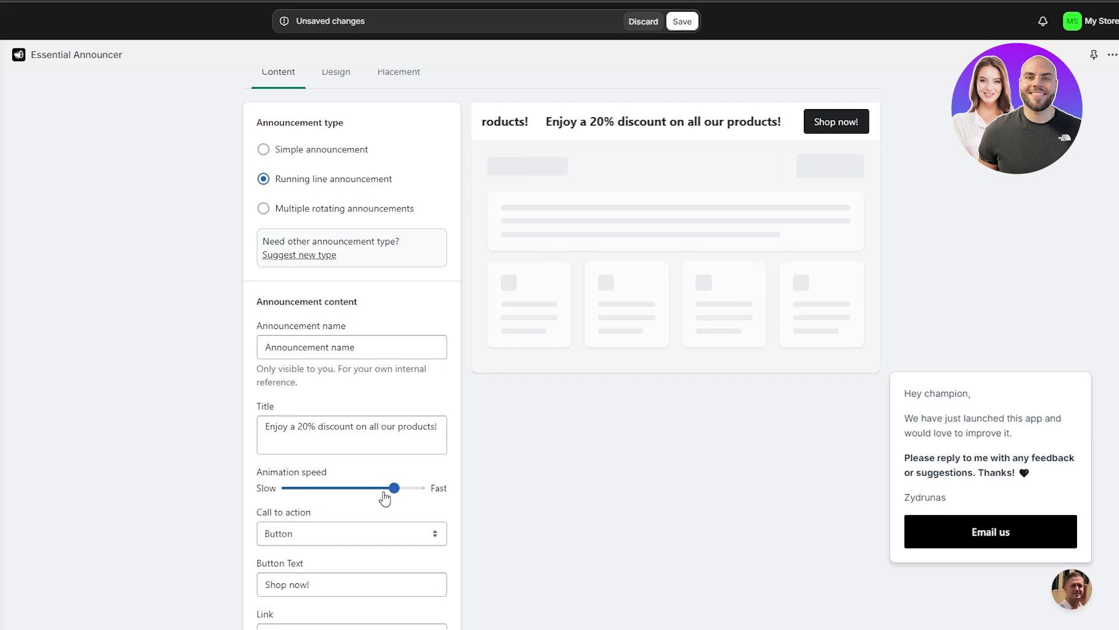
{"action": "left_click_drag", "start_coordinate": [393, 487], "coordinate": [320, 488]}
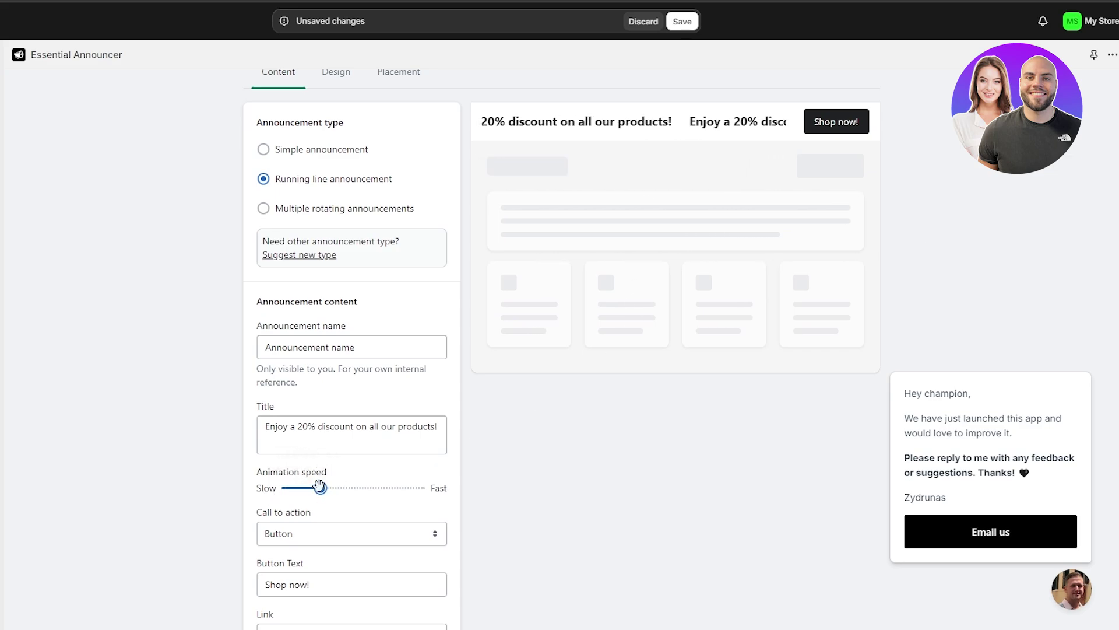
{"action": "left_click_drag", "start_coordinate": [320, 487], "coordinate": [336, 487]}
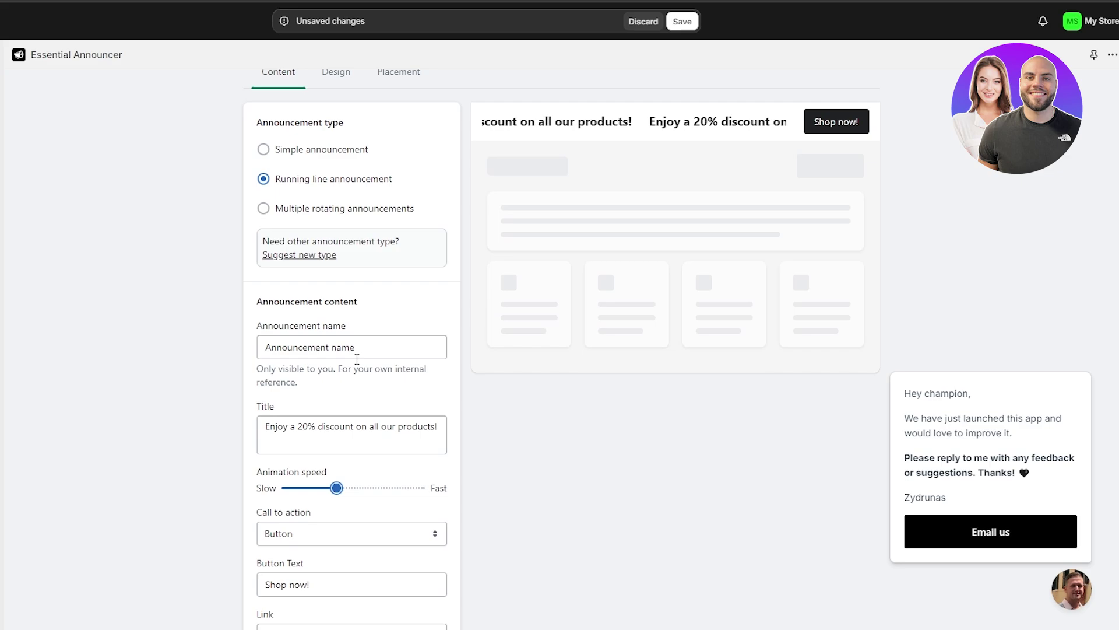
{"action": "scroll", "coordinate": [466, 396], "scroll_direction": "down", "scroll_amount": 3}
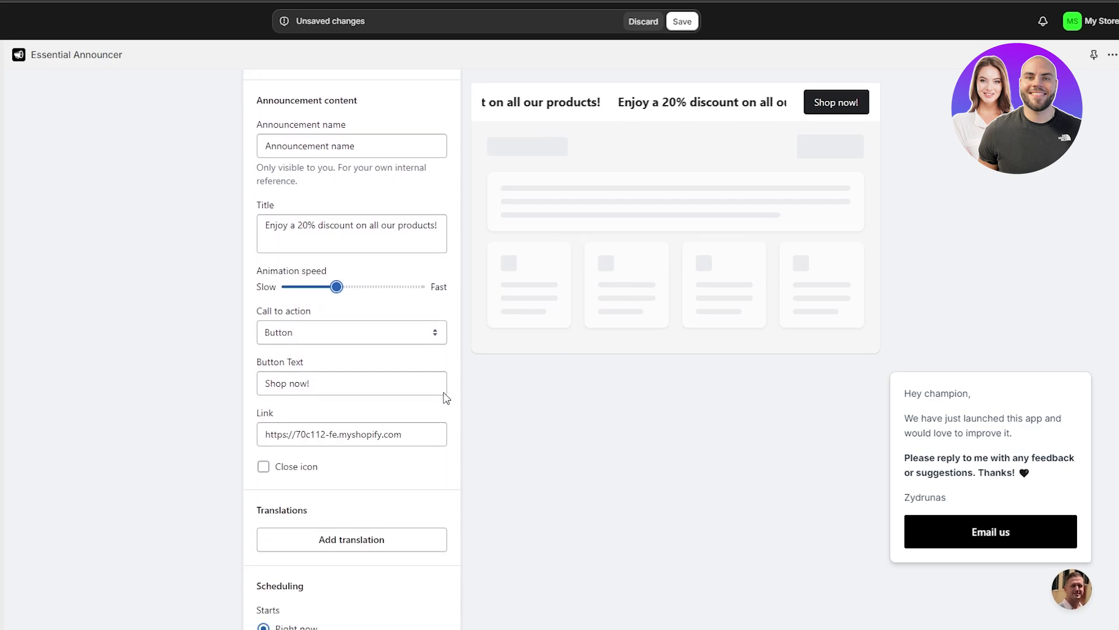
Step: Set Call to action to No call to action, removing the Shop now button
{"action": "left_click", "coordinate": [295, 334]}
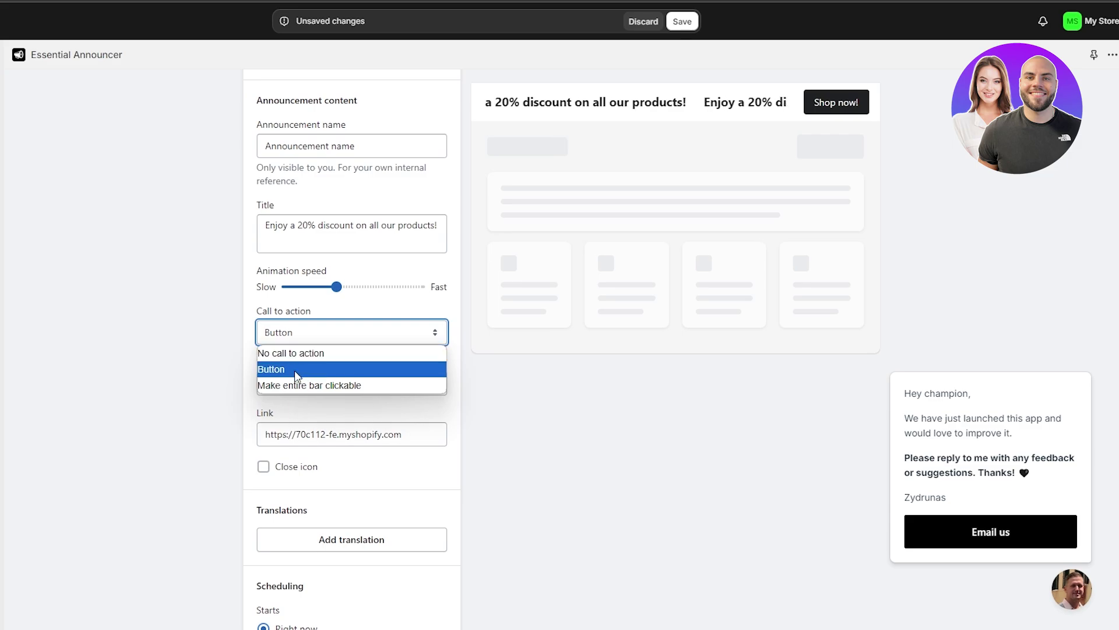
{"action": "left_click", "coordinate": [298, 387]}
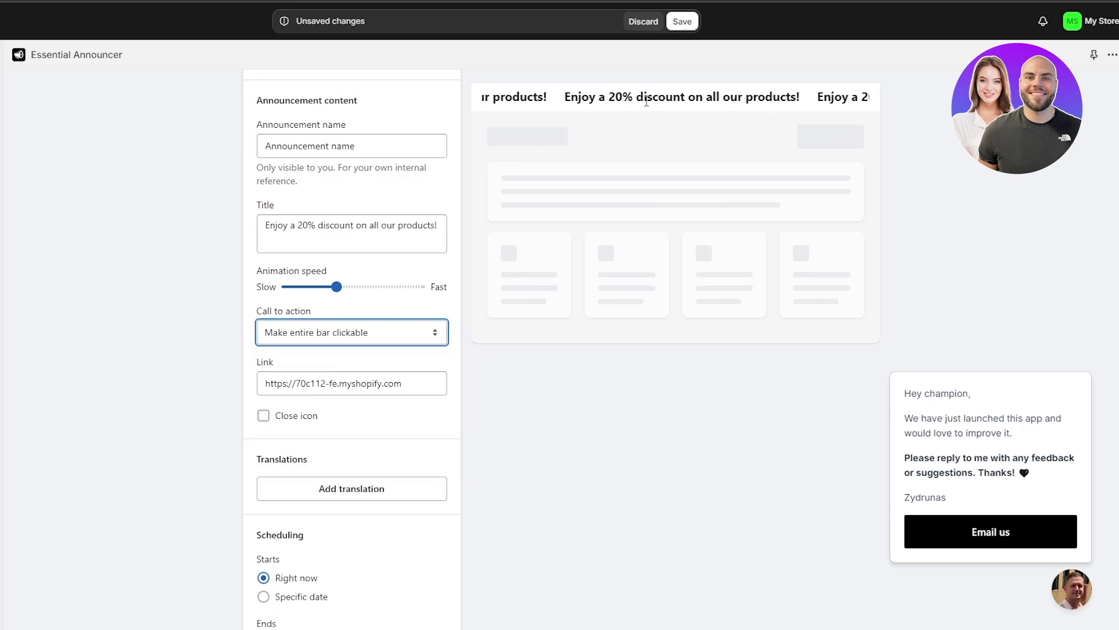
{"action": "left_click", "coordinate": [282, 338]}
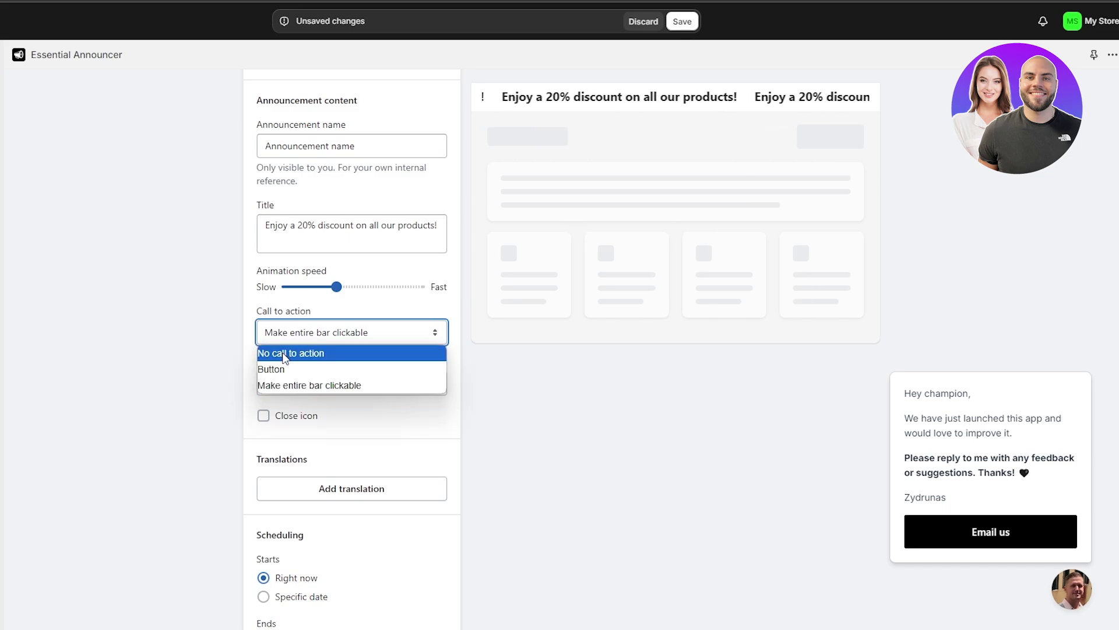
{"action": "left_click", "coordinate": [282, 362]}
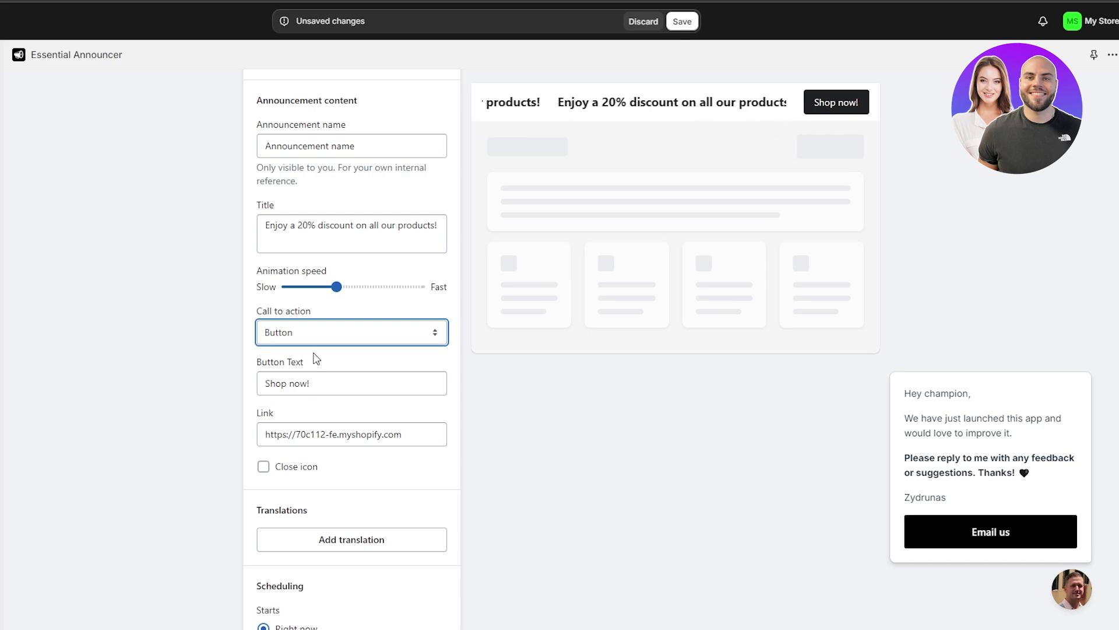
{"action": "left_click", "coordinate": [318, 333]}
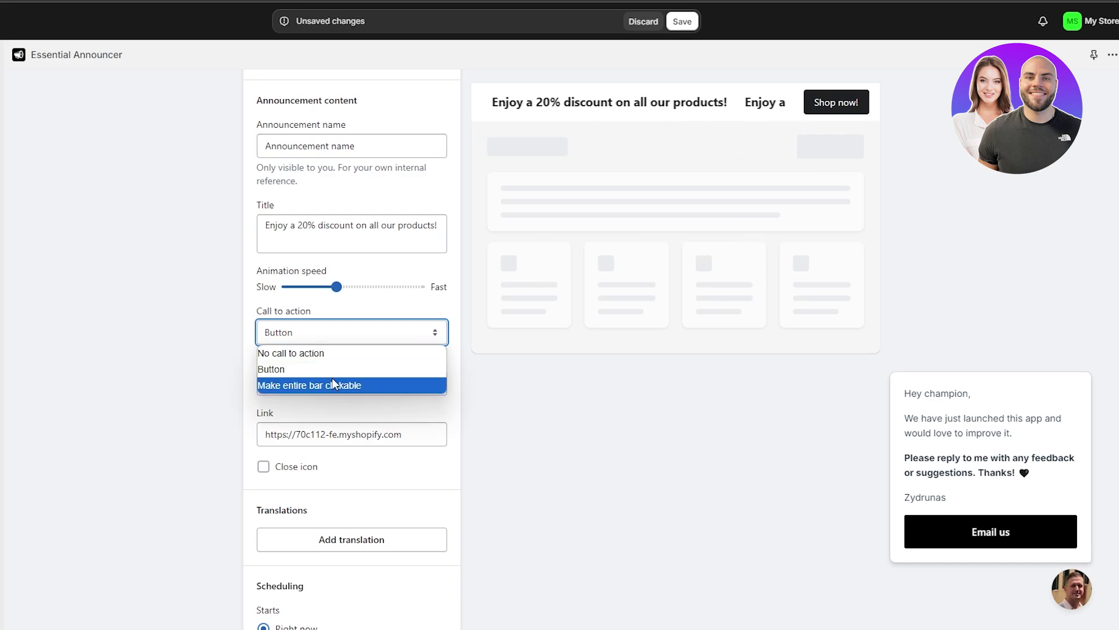
{"action": "left_click", "coordinate": [348, 369]}
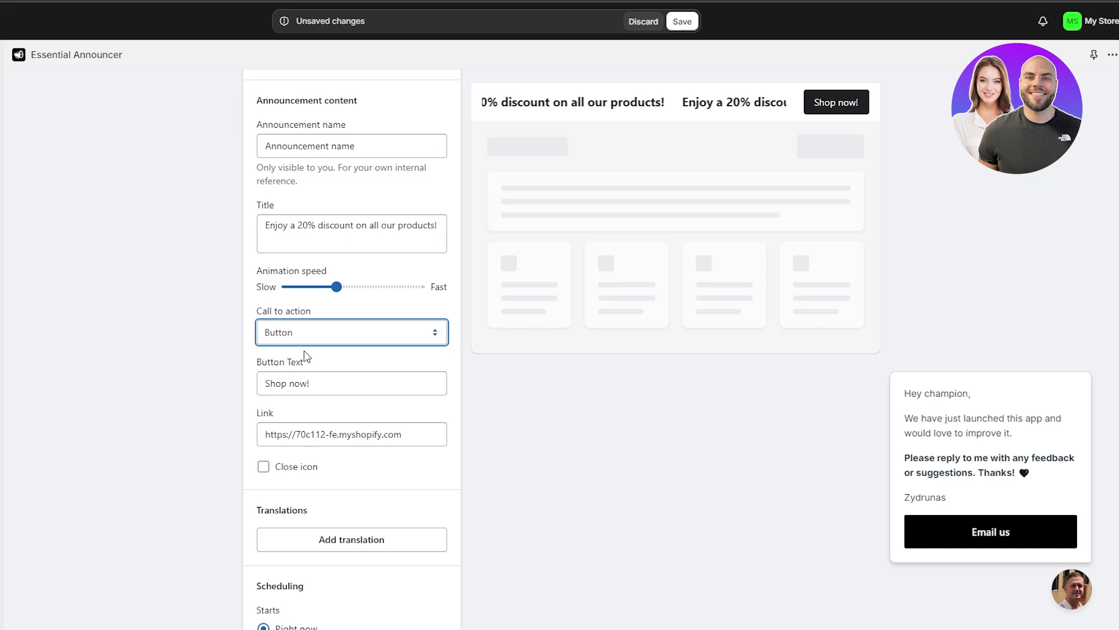
{"action": "key", "text": "Up"}
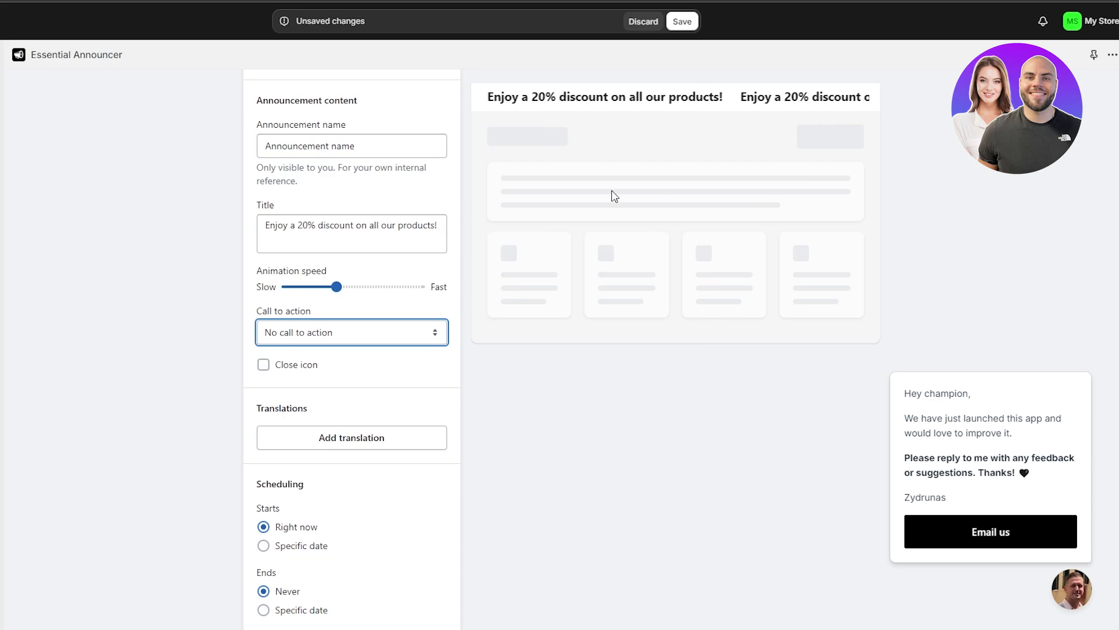
{"action": "scroll", "coordinate": [495, 290], "scroll_direction": "down", "scroll_amount": 1}
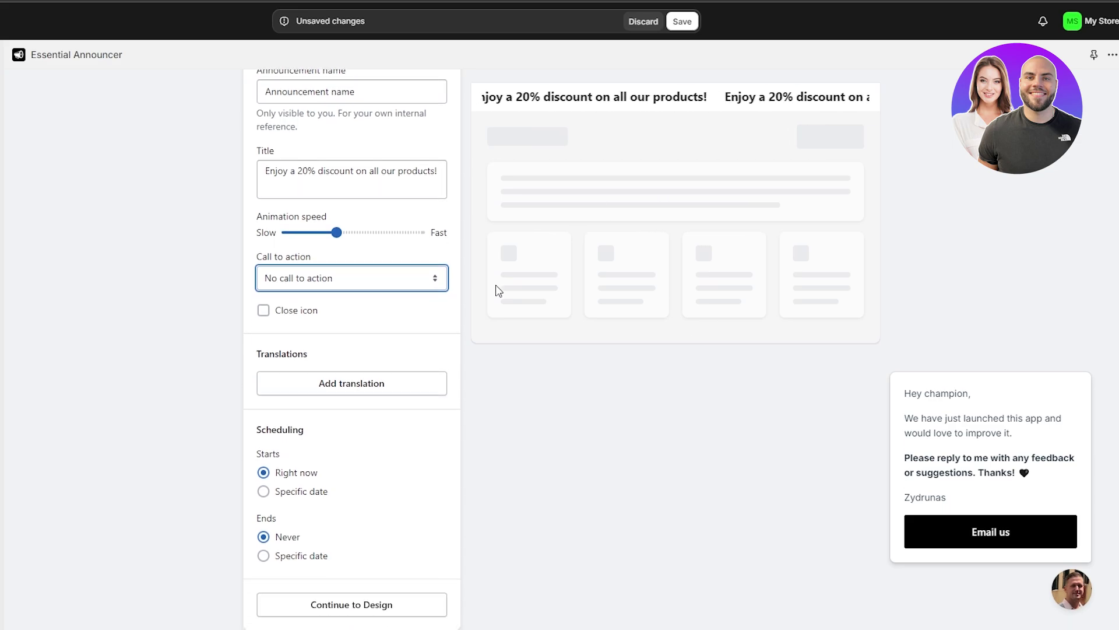
Step: Toggle the Close icon checkbox and leave it unticked, so the bar has no close button
{"action": "left_click", "coordinate": [278, 309]}
{"action": "left_click", "coordinate": [278, 309]}
{"action": "left_click", "coordinate": [278, 308]}
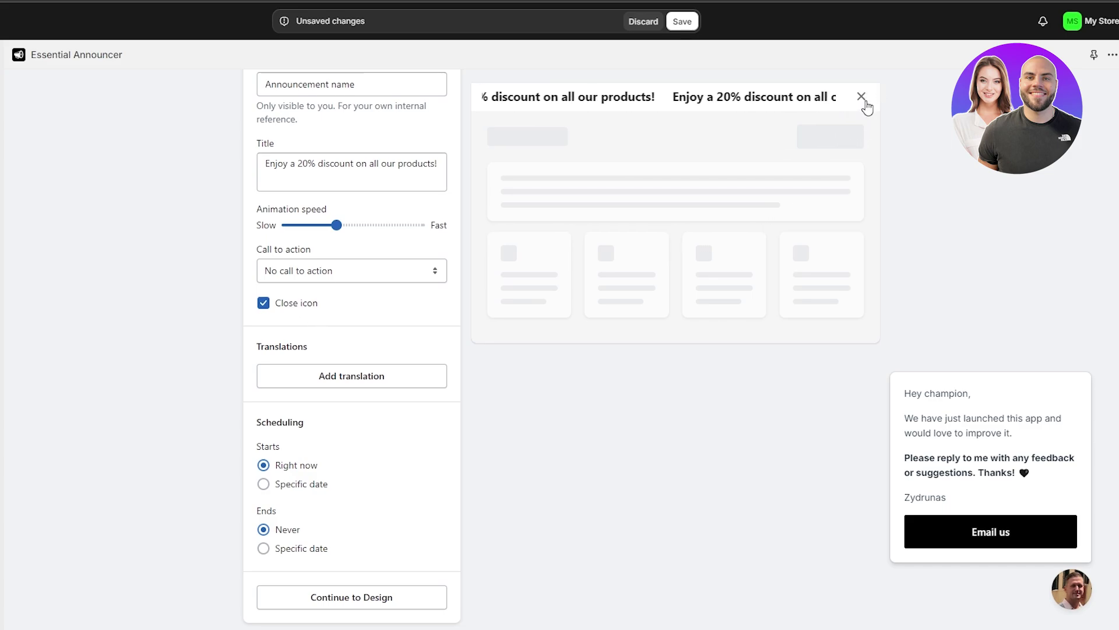
{"action": "left_click", "coordinate": [279, 314]}
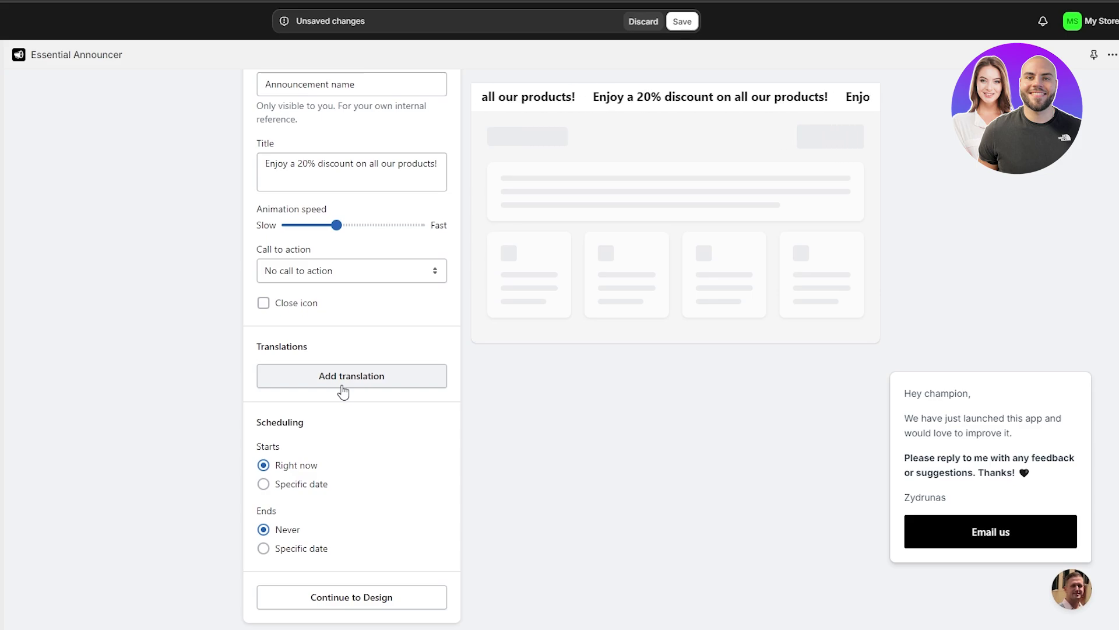
Step: Show the Design tab with Top positioning and the #FFFFFF single-color background
{"action": "scroll", "coordinate": [342, 392], "scroll_direction": "up", "scroll_amount": 6}
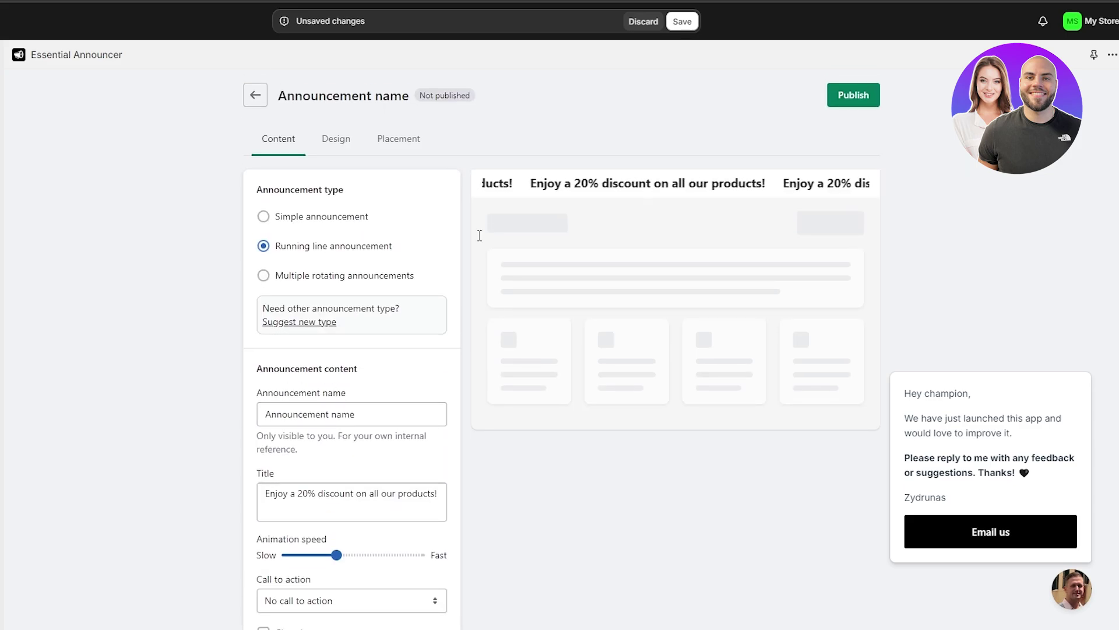
{"action": "scroll", "coordinate": [524, 402], "scroll_direction": "down", "scroll_amount": 6}
{"action": "scroll", "coordinate": [521, 415], "scroll_direction": "up", "scroll_amount": 6}
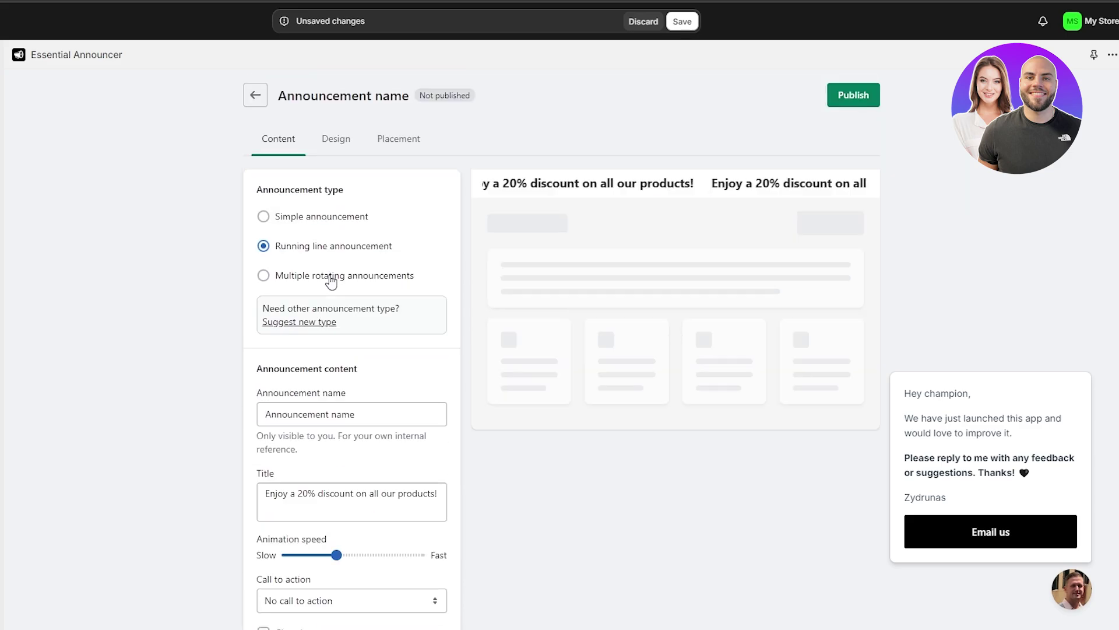
{"action": "left_click", "coordinate": [338, 140]}
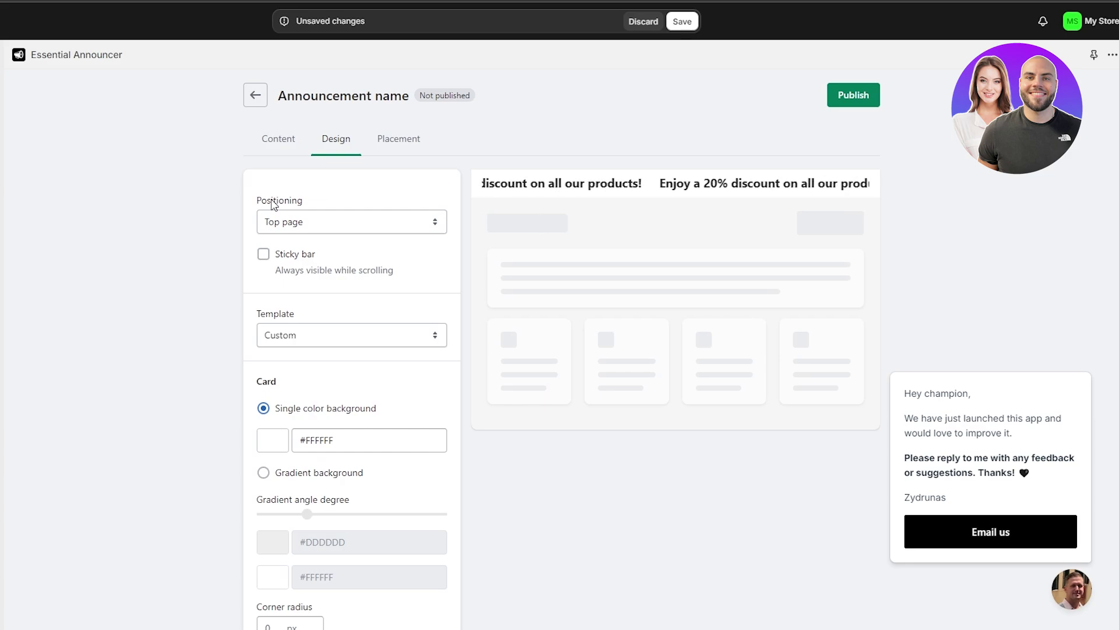
{"action": "left_click", "coordinate": [309, 225]}
{"action": "left_click", "coordinate": [308, 259]}
{"action": "left_click", "coordinate": [321, 225]}
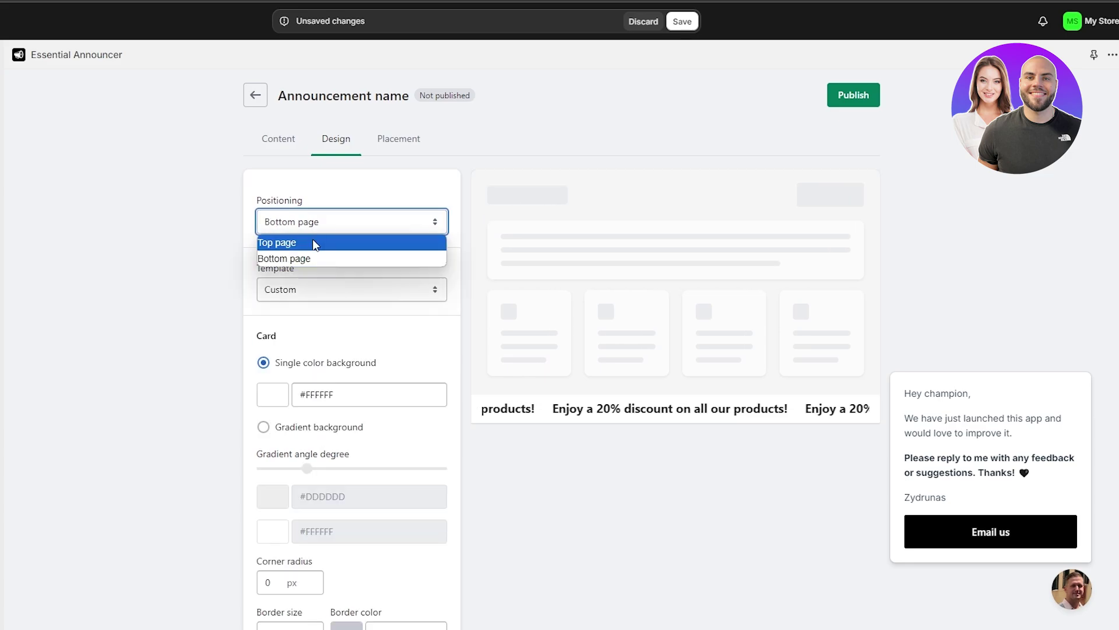
{"action": "left_click", "coordinate": [313, 242]}
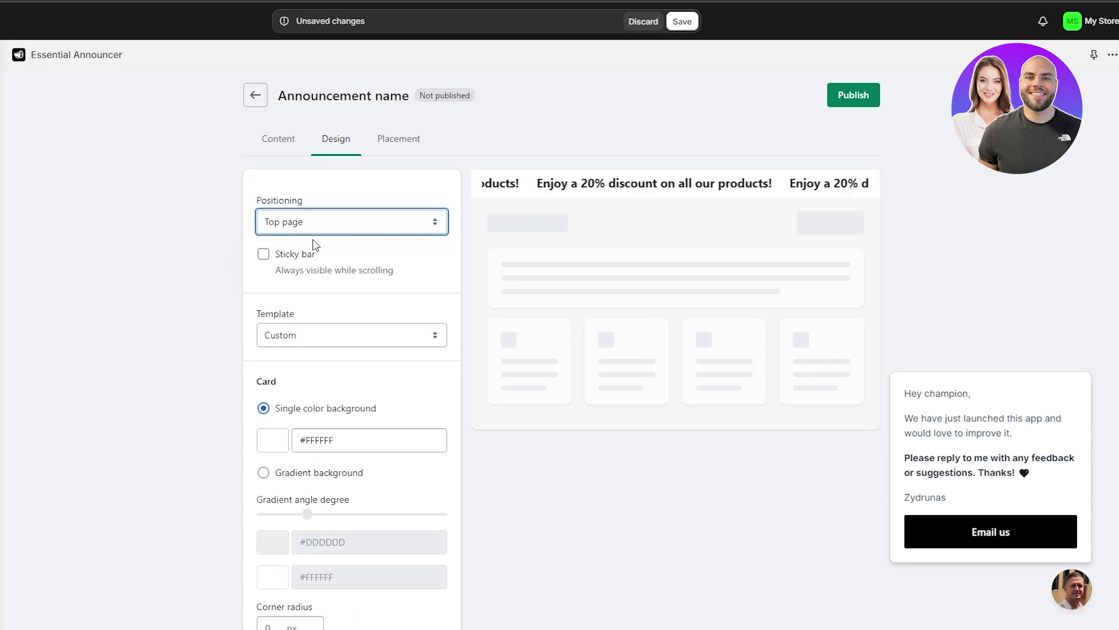
{"action": "left_click", "coordinate": [290, 262]}
{"action": "scroll", "coordinate": [527, 285], "scroll_direction": "down", "scroll_amount": 5}
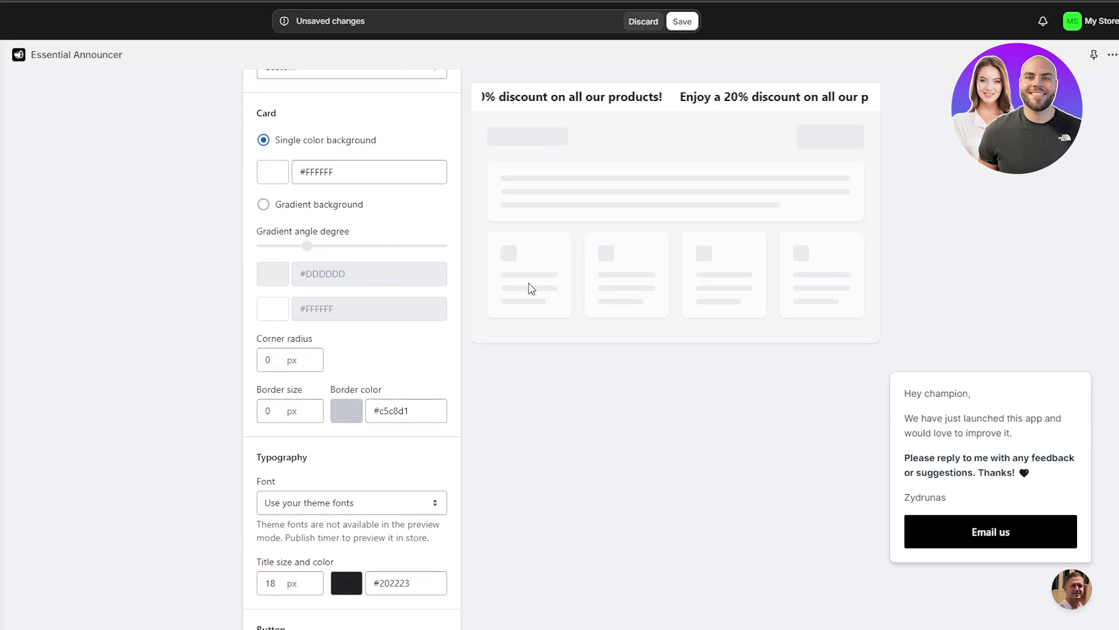
{"action": "scroll", "coordinate": [531, 288], "scroll_direction": "up", "scroll_amount": 5}
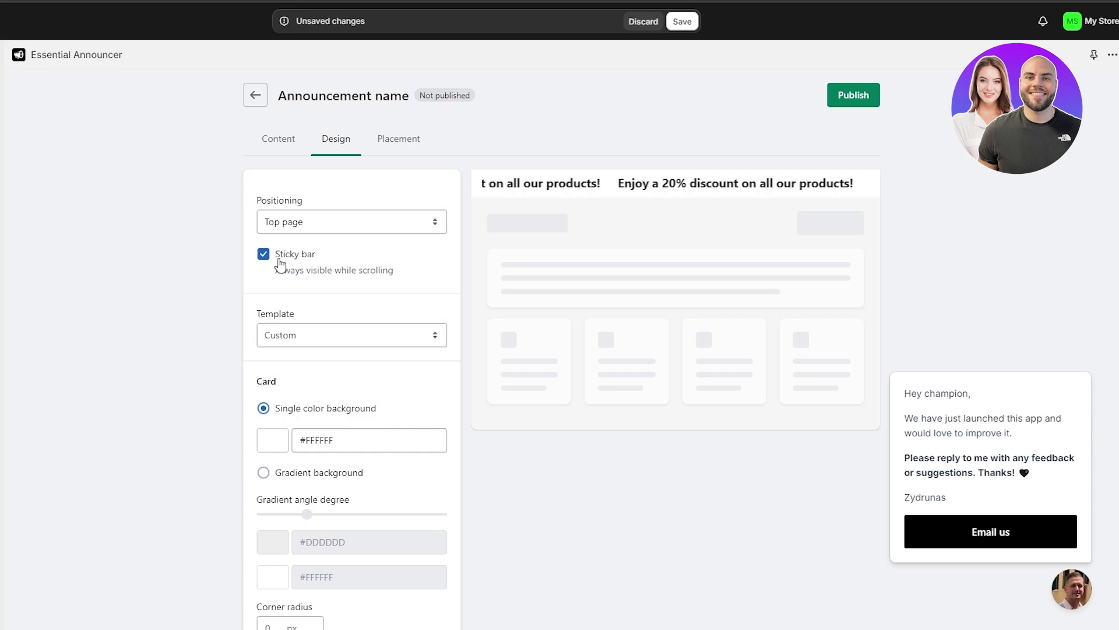
{"action": "left_click", "coordinate": [272, 336]}
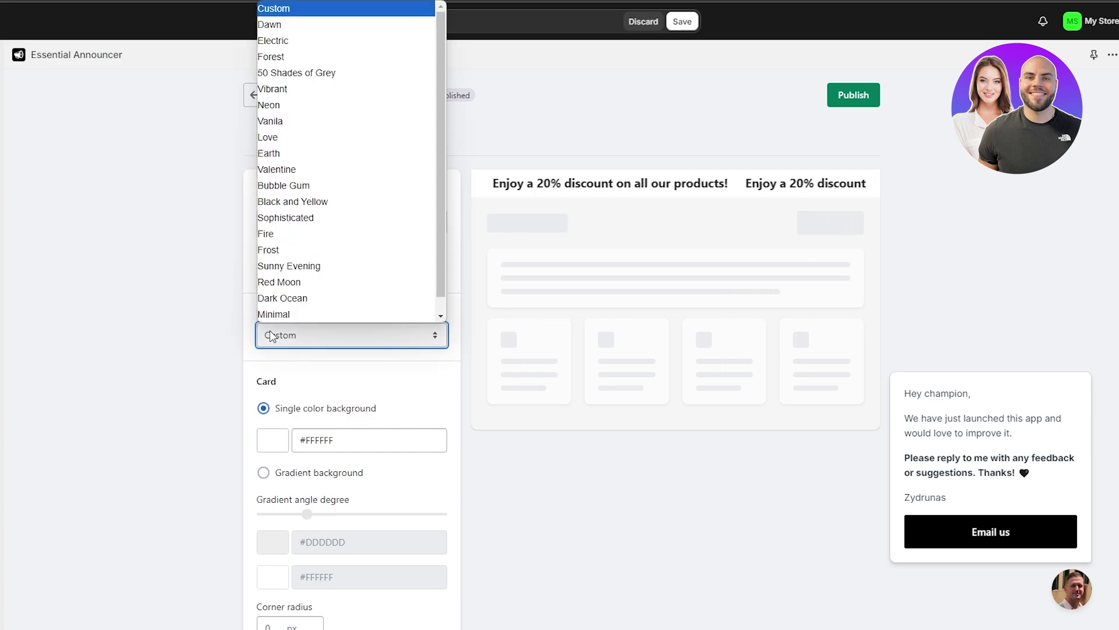
{"action": "left_click", "coordinate": [274, 25]}
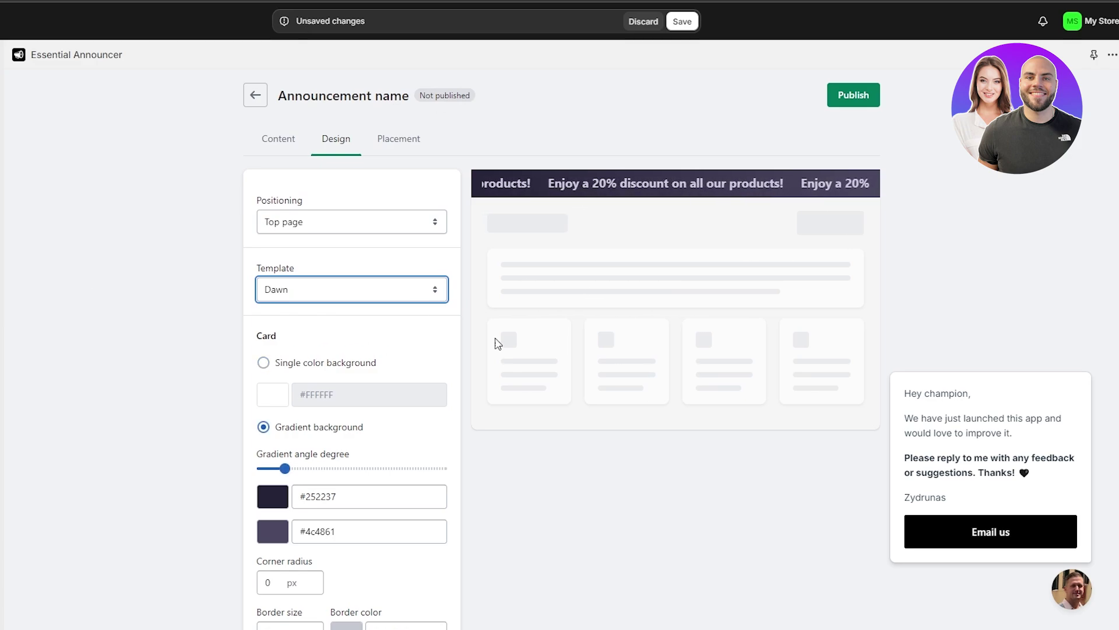
{"action": "left_click", "coordinate": [285, 295]}
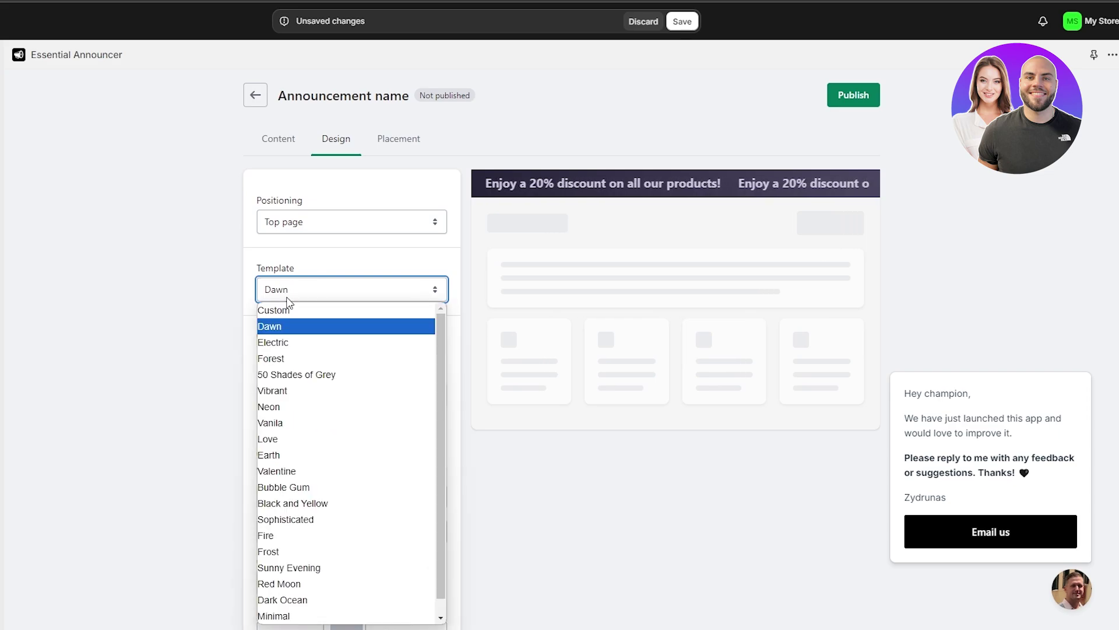
{"action": "left_click", "coordinate": [285, 308]}
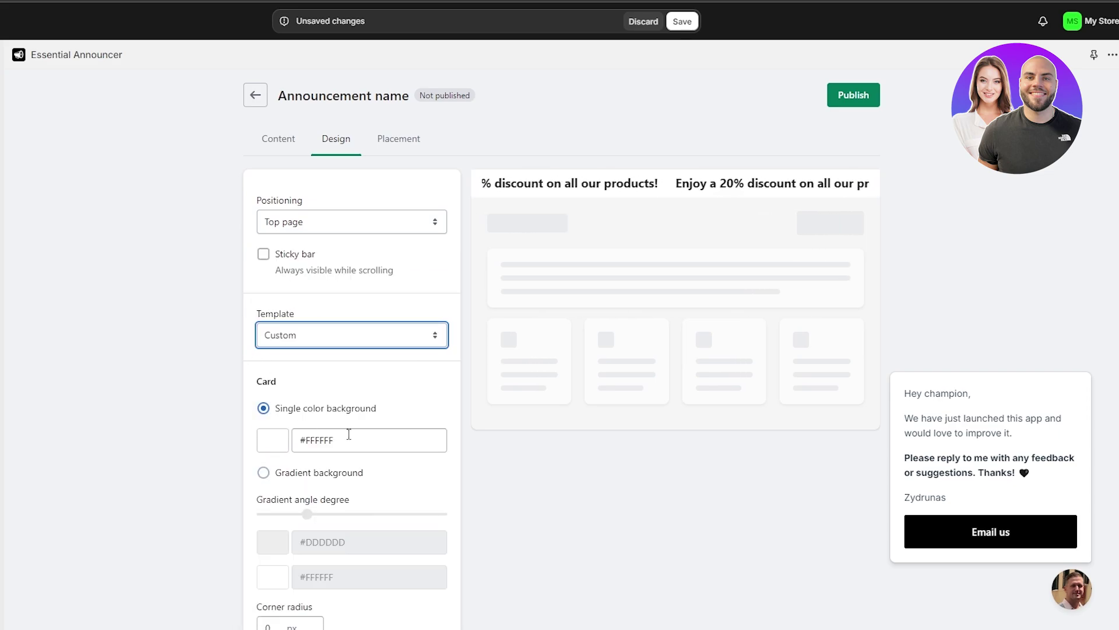
Step: Switch the background to Gradient and set the second colour to pink #ffa2a2
{"action": "left_click", "coordinate": [322, 481]}
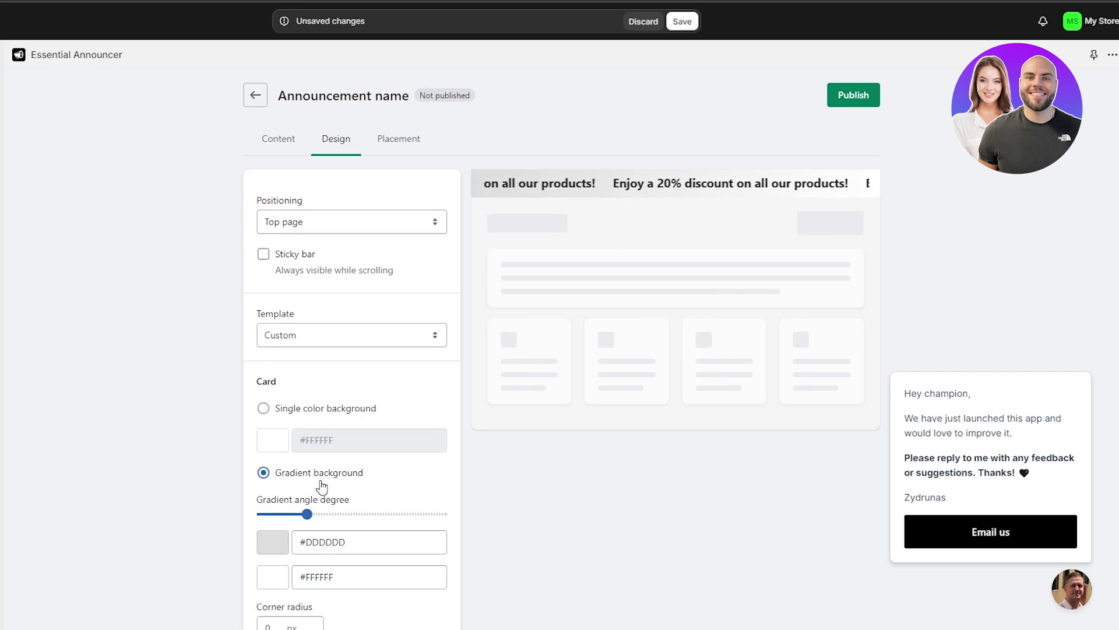
{"action": "scroll", "coordinate": [350, 487], "scroll_direction": "down", "scroll_amount": 1}
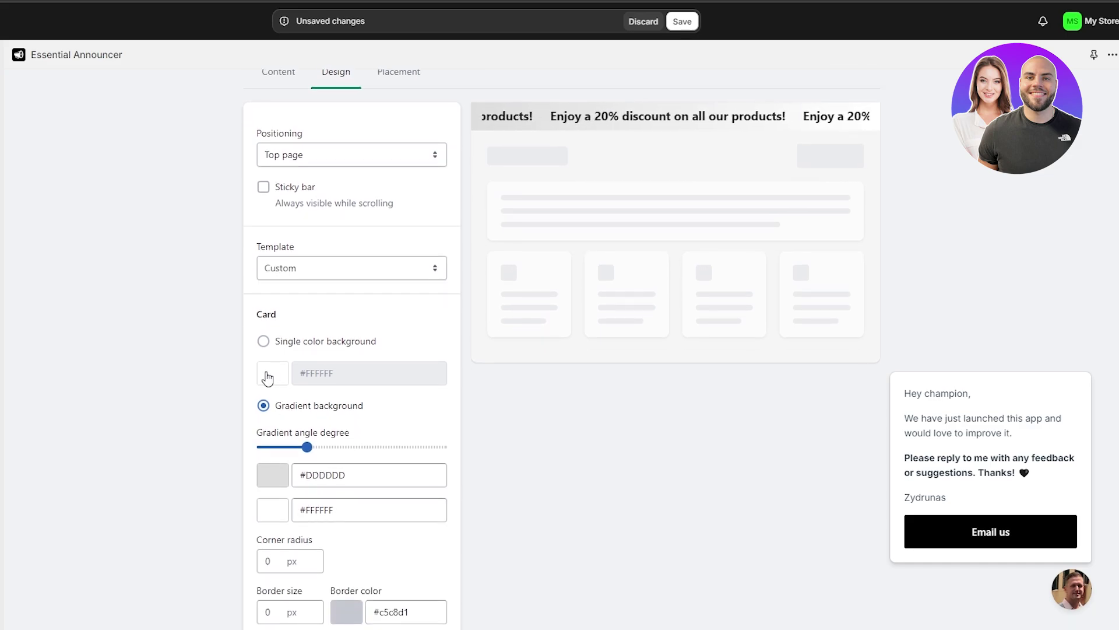
{"action": "left_click", "coordinate": [276, 516]}
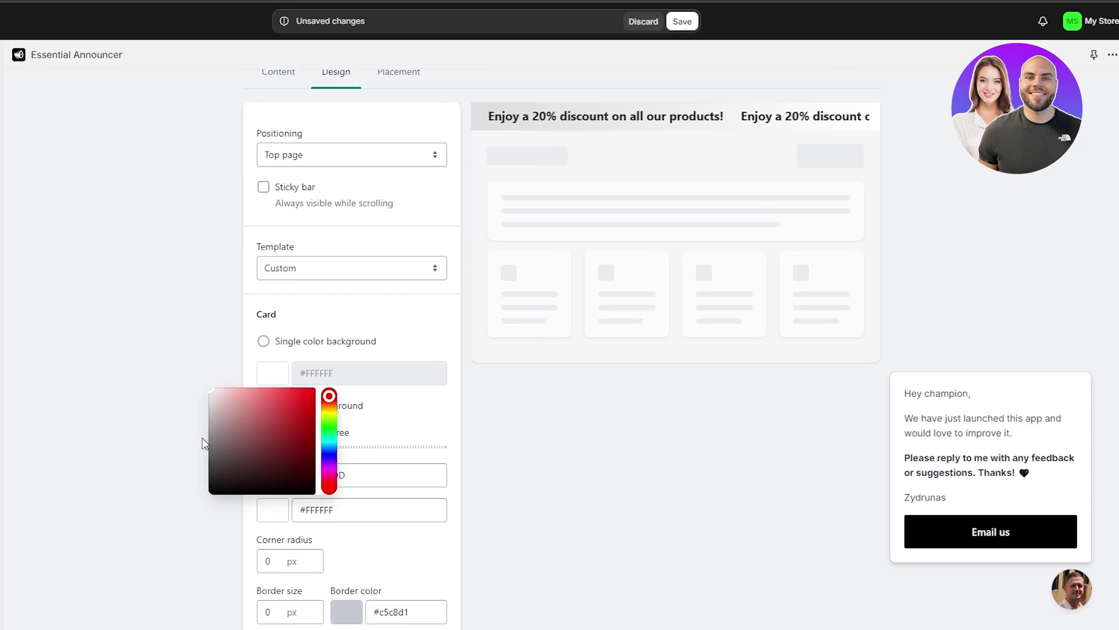
{"action": "left_click", "coordinate": [222, 438]}
{"action": "left_click", "coordinate": [274, 517]}
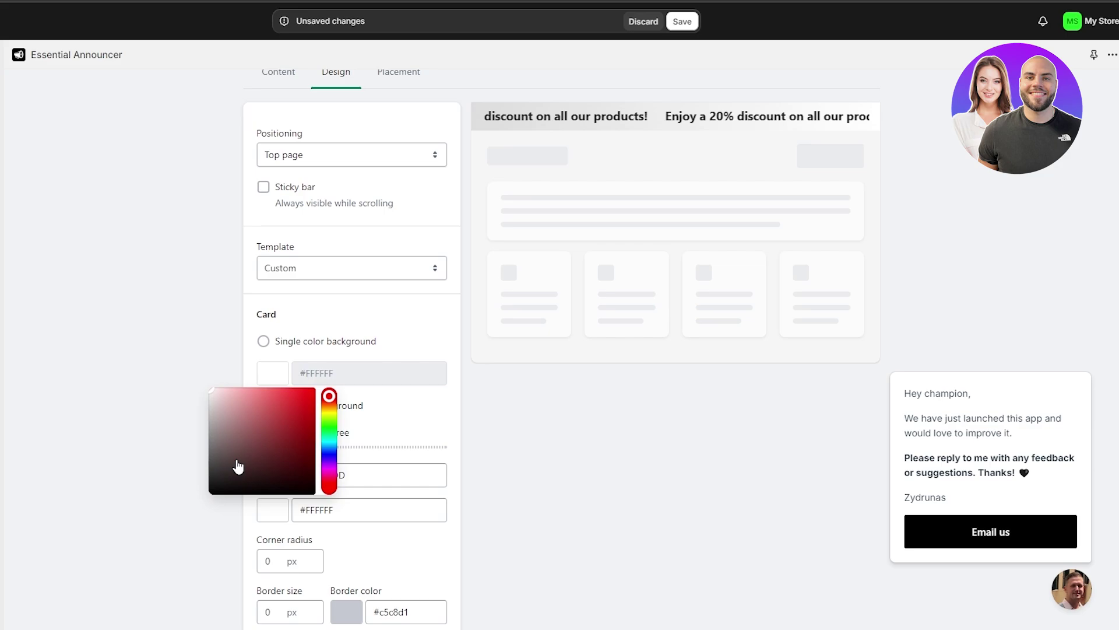
{"action": "left_click_drag", "start_coordinate": [237, 464], "coordinate": [249, 386]}
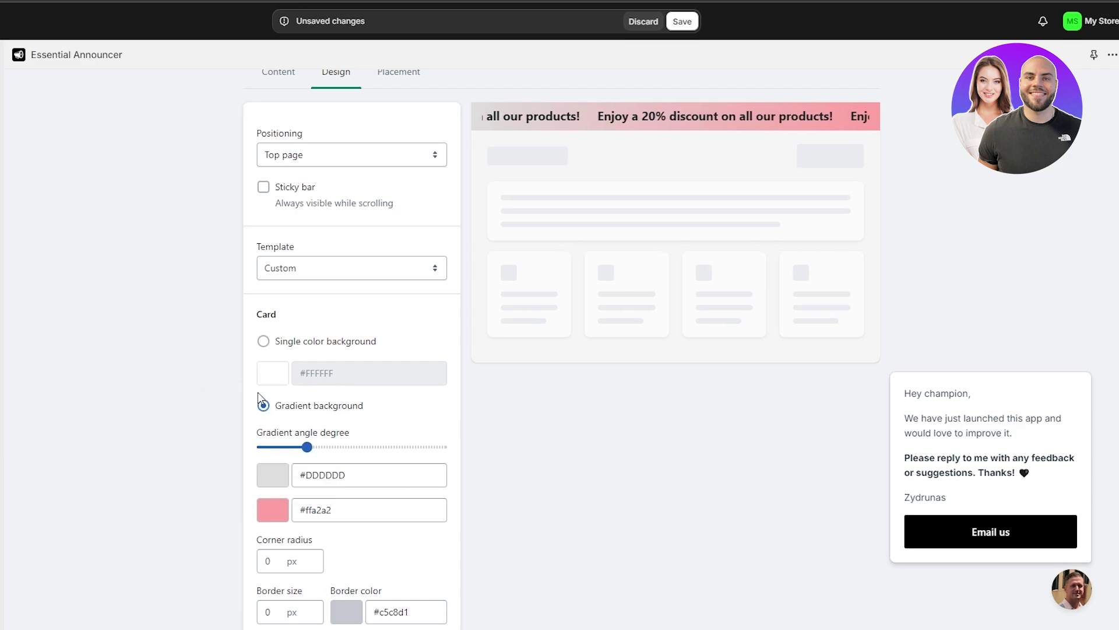
Step: Set the first gradient colour to light blue #97bcff
{"action": "left_click", "coordinate": [271, 475]}
{"action": "left_click_drag", "start_coordinate": [318, 518], "coordinate": [327, 555]}
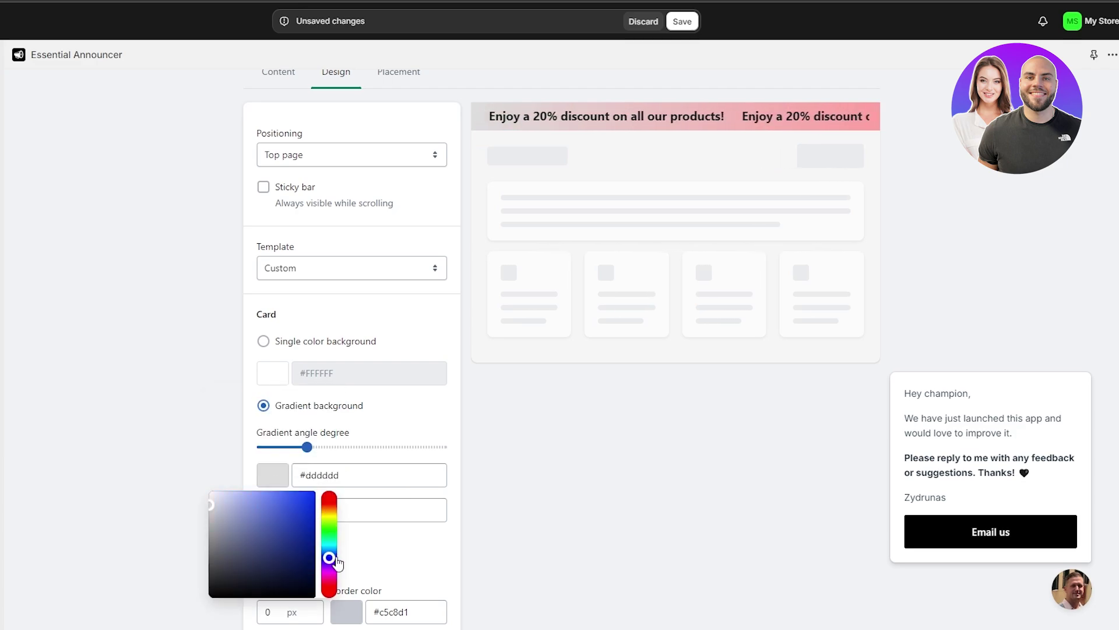
{"action": "left_click", "coordinate": [169, 493]}
{"action": "left_click", "coordinate": [271, 476]}
{"action": "left_click_drag", "start_coordinate": [239, 495], "coordinate": [353, 453]}
{"action": "left_click", "coordinate": [353, 453]}
Step: Set the bar's corner radius to 1 px
{"action": "scroll", "coordinate": [559, 314], "scroll_direction": "down", "scroll_amount": 2}
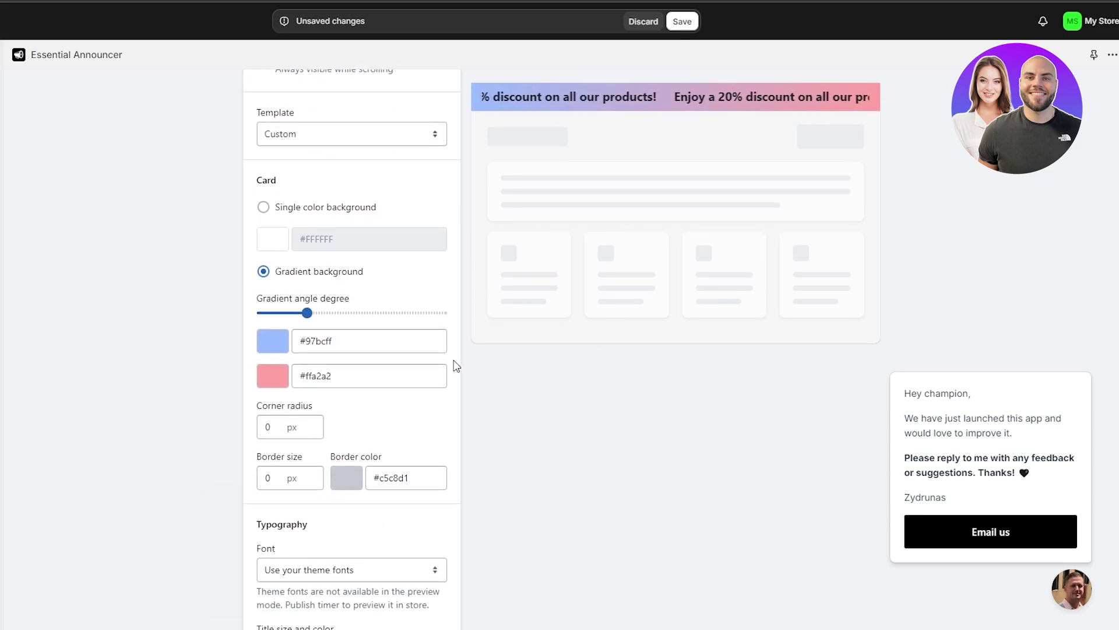
{"action": "left_click", "coordinate": [314, 423]}
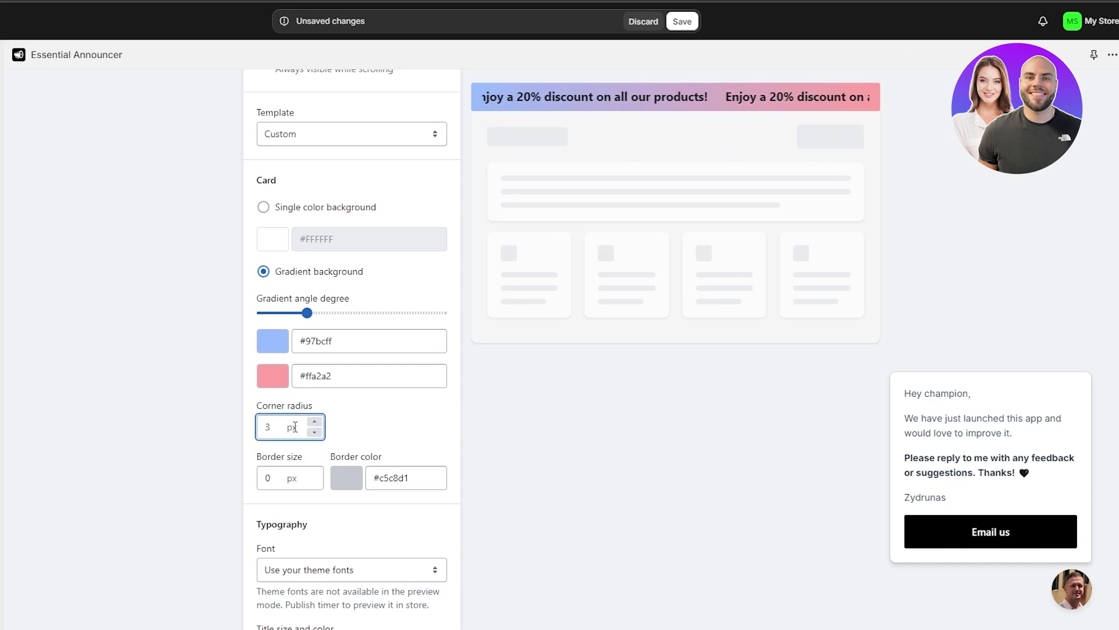
{"action": "left_click", "coordinate": [314, 432]}
{"action": "left_click", "coordinate": [314, 432]}
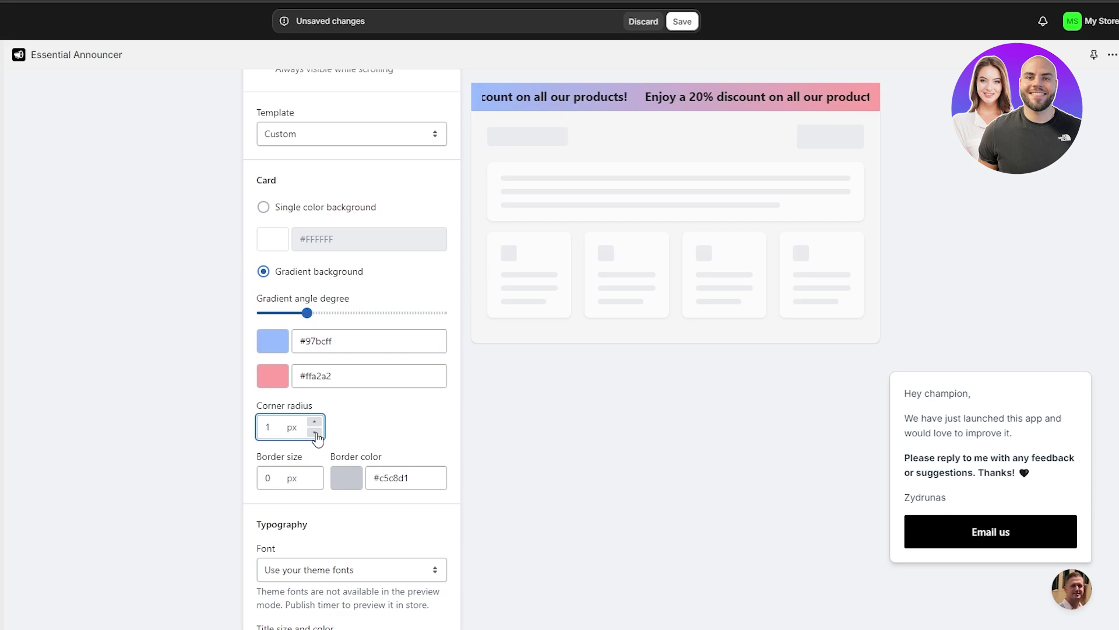